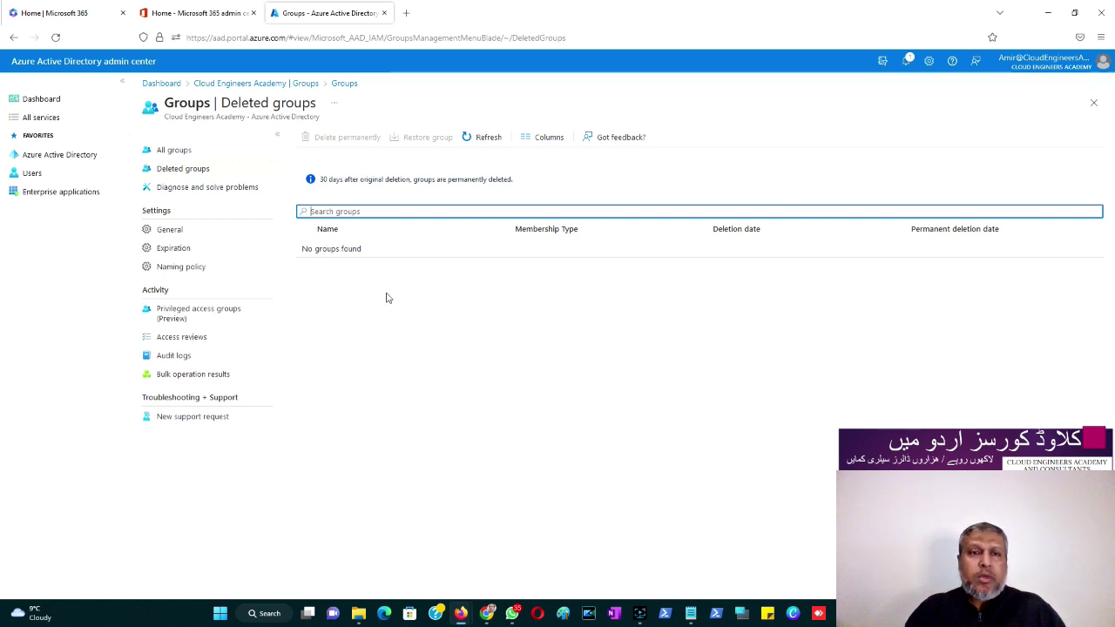
Delete the Marketing Dept-Group from the list of all groups and refresh the list
click(170, 150)
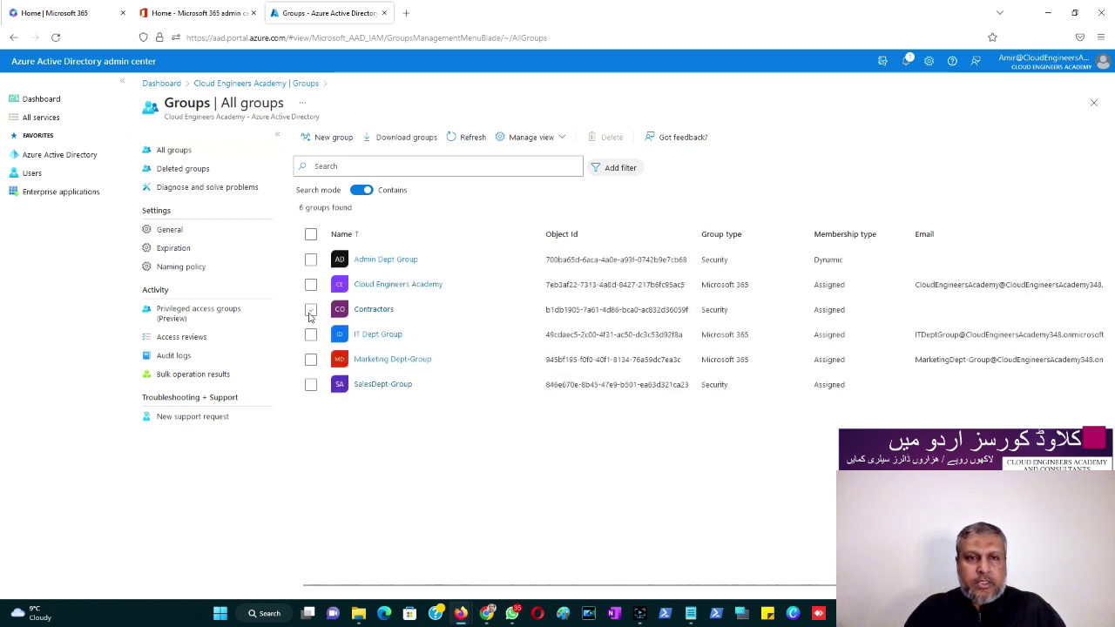
click(311, 360)
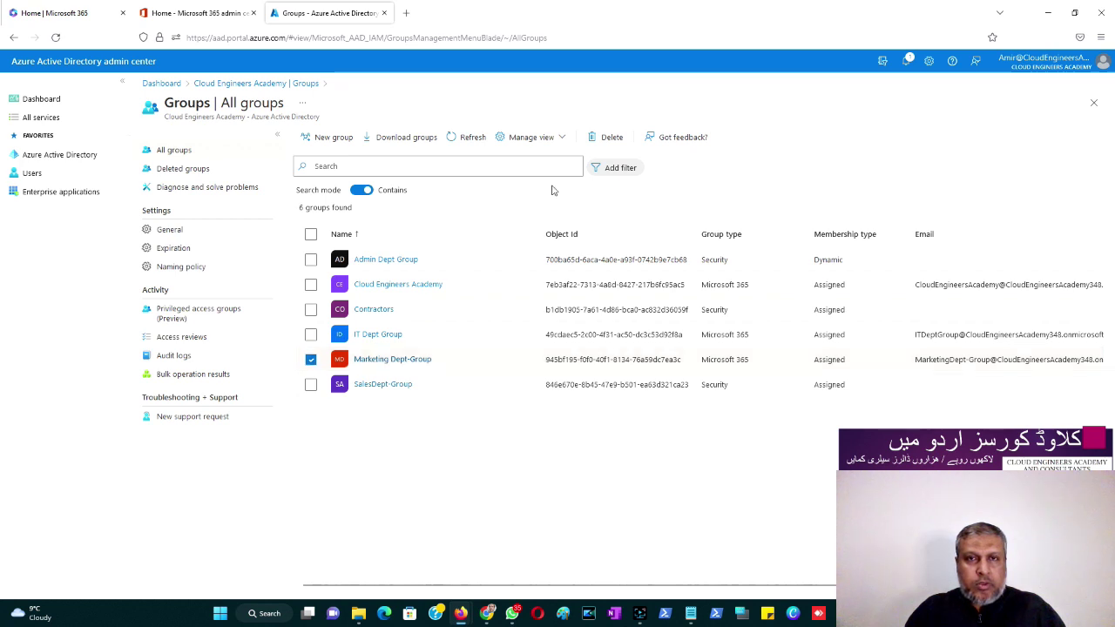
click(601, 140)
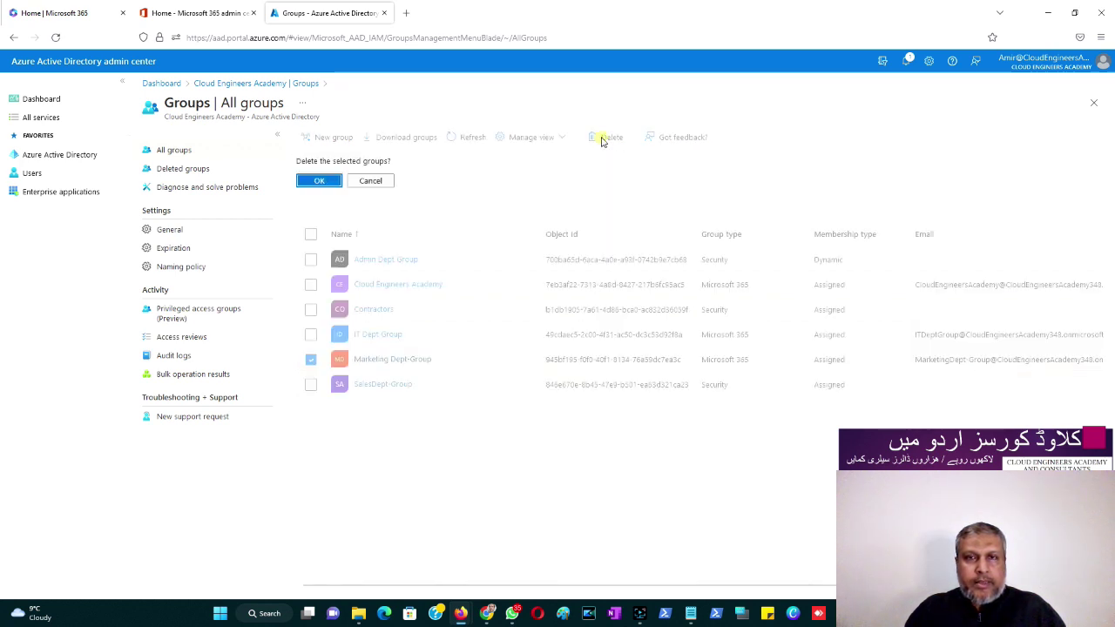
click(315, 181)
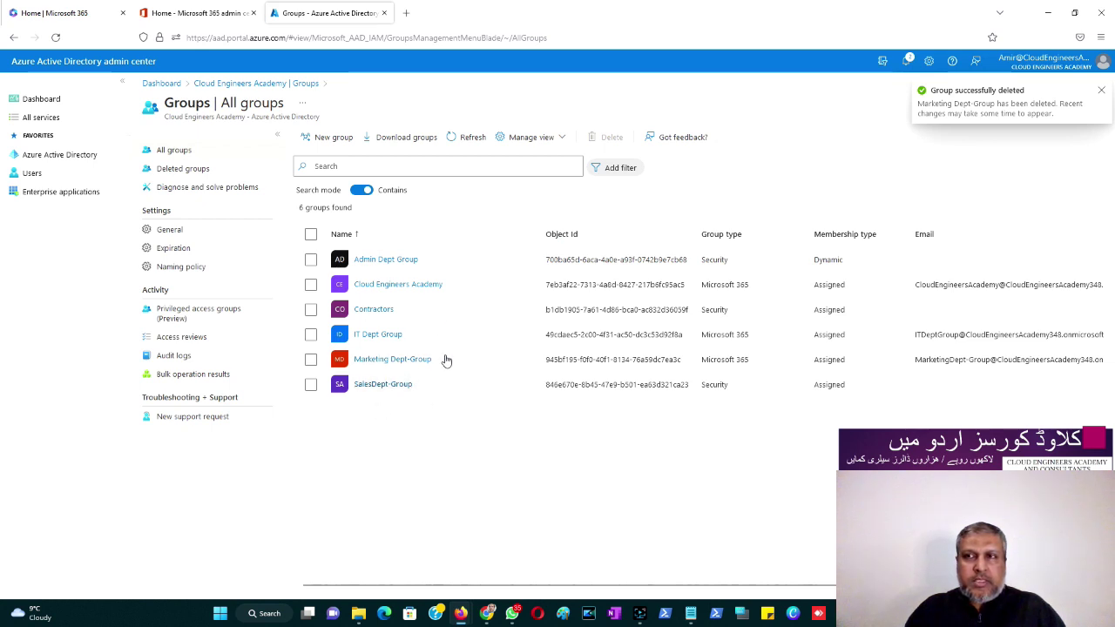
click(465, 140)
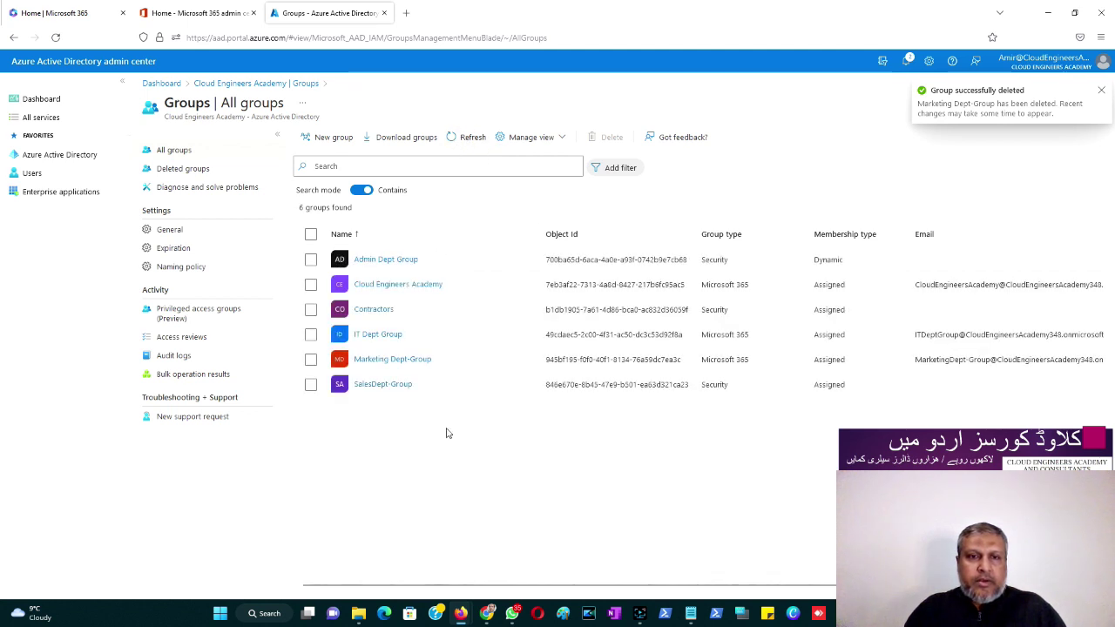
click(457, 139)
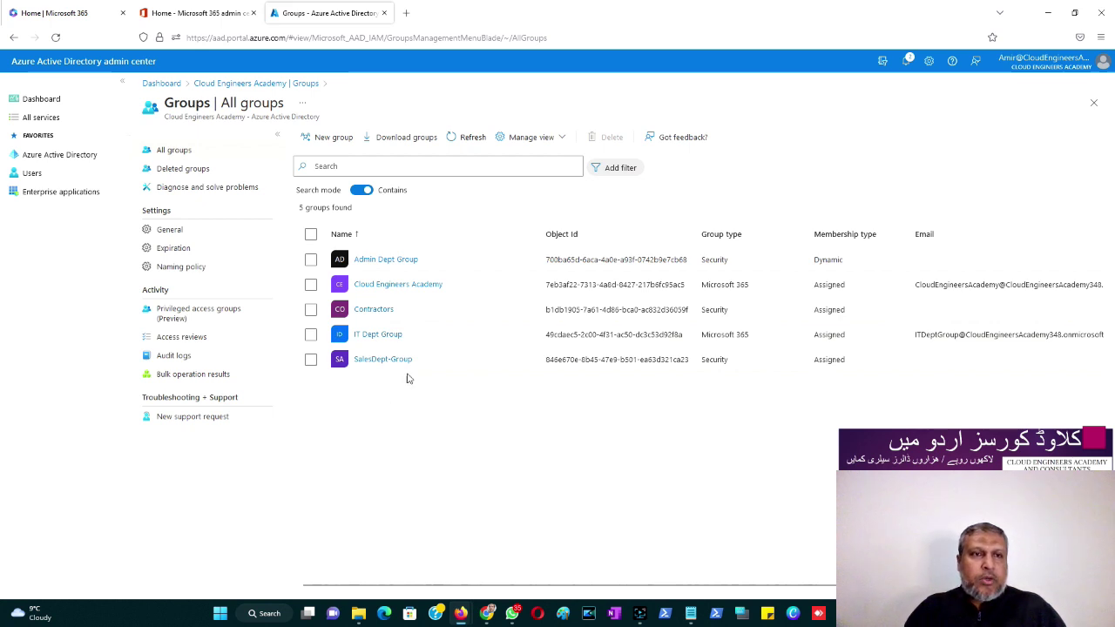
Check the deleted groups list and look through the common problems under the group diagnostics
click(167, 174)
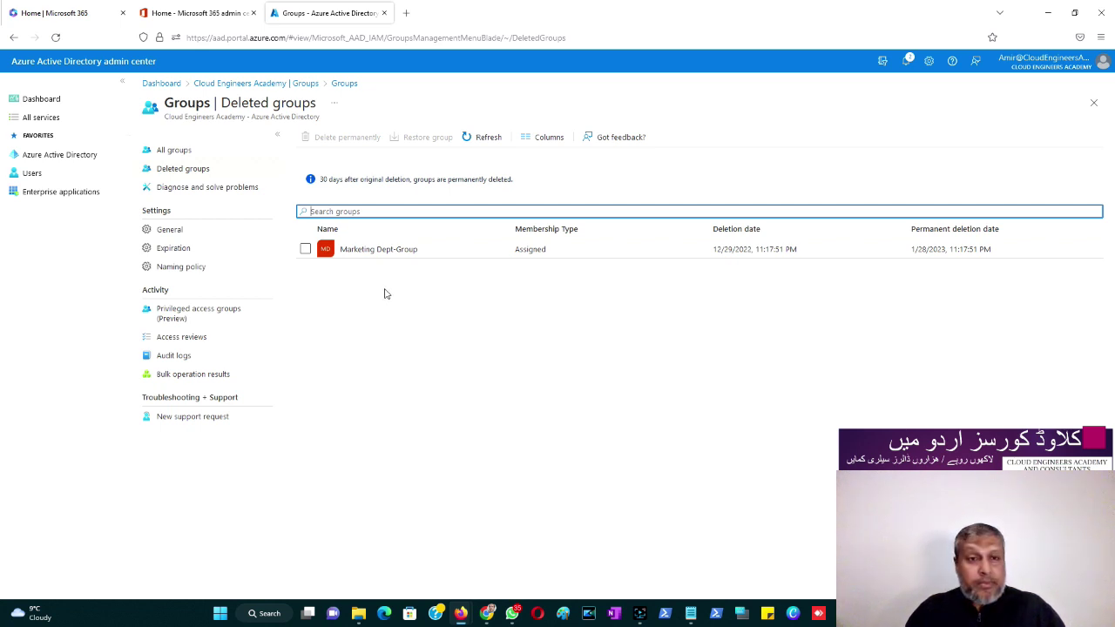
click(174, 191)
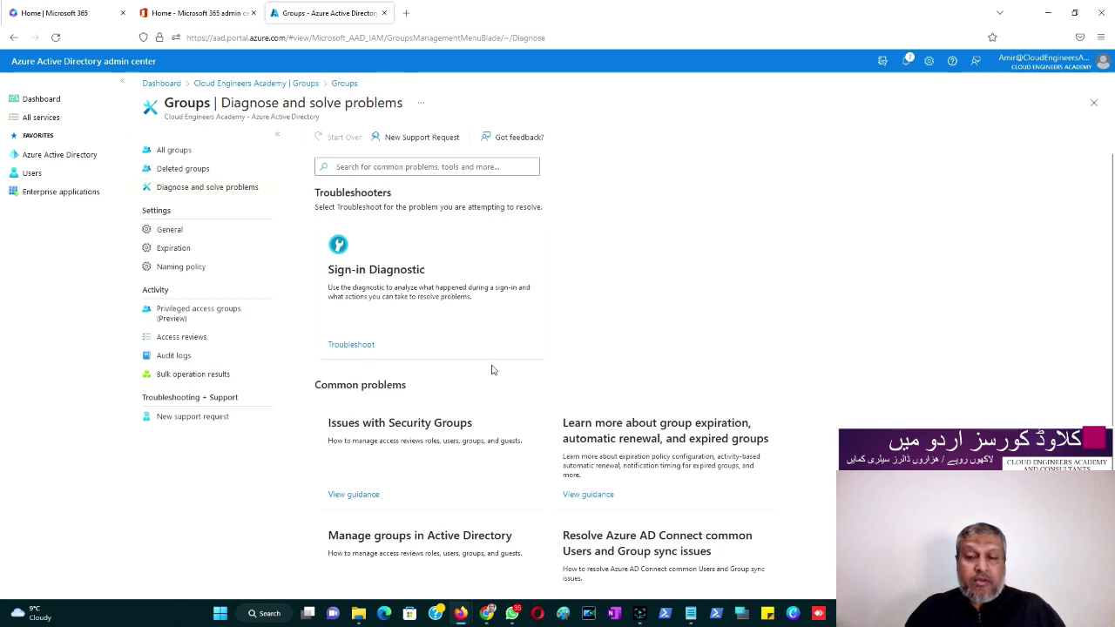
scroll(455, 414, down, 3)
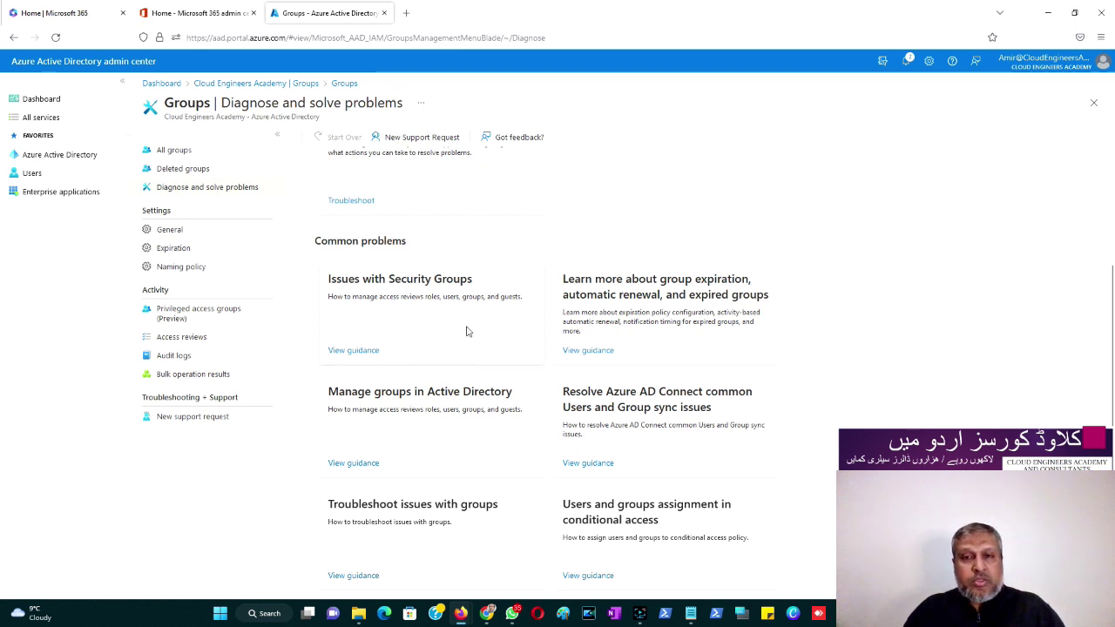
Review the self-service group management options in the general group settings
click(171, 230)
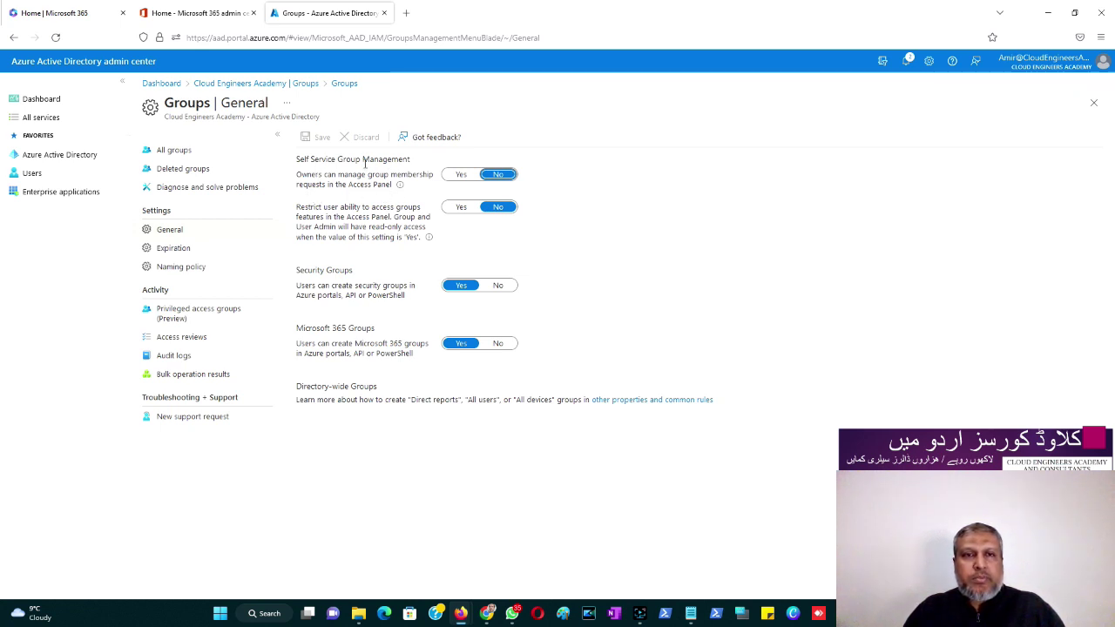
drag(297, 160, 429, 159)
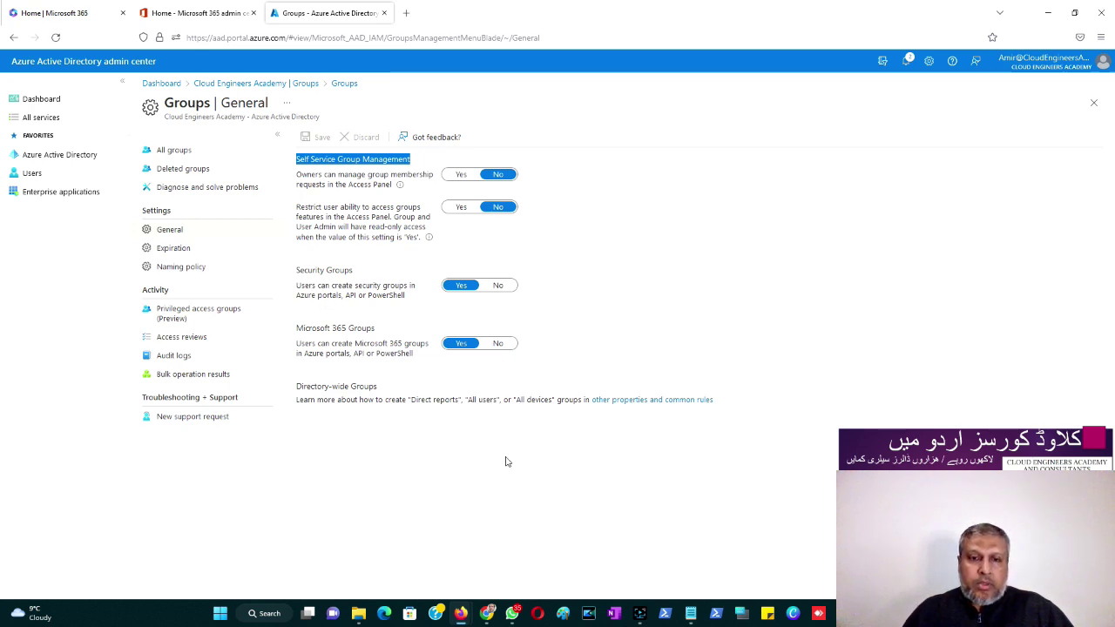
Switch to the end user's Outlook mailbox and create a private group named Test-Group-Created-by-endsuer
mouse_move(461, 615)
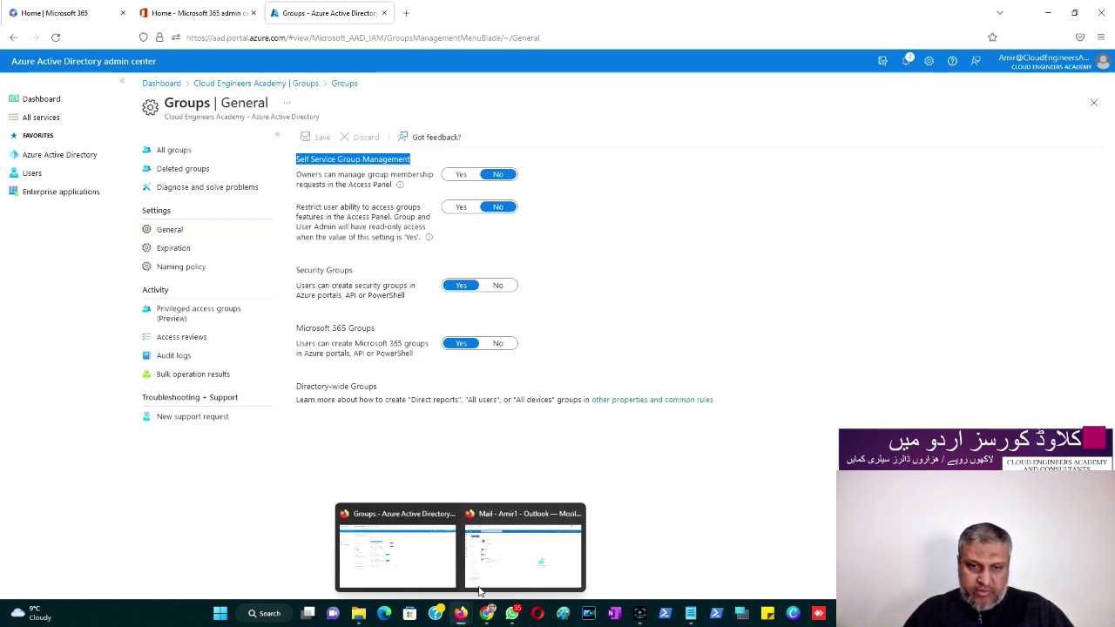
click(520, 551)
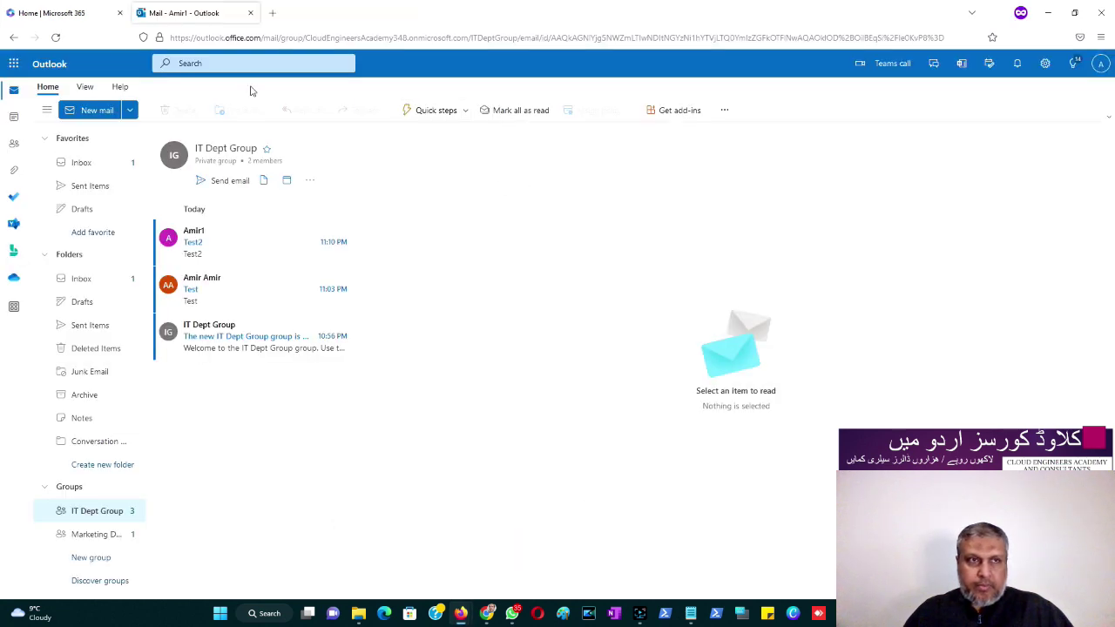
click(68, 18)
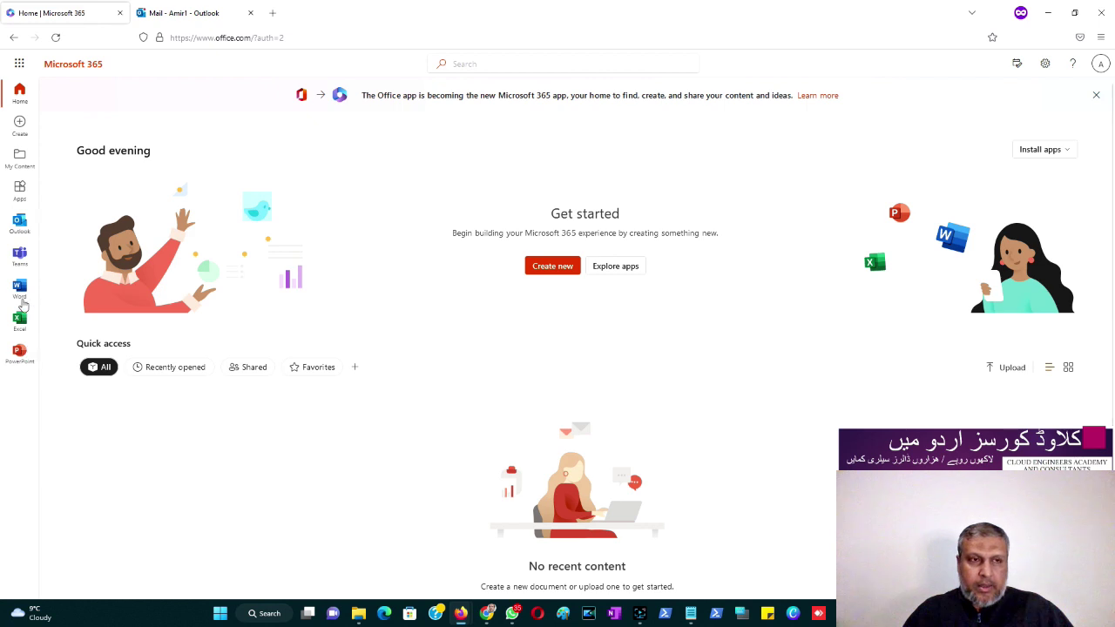
click(178, 15)
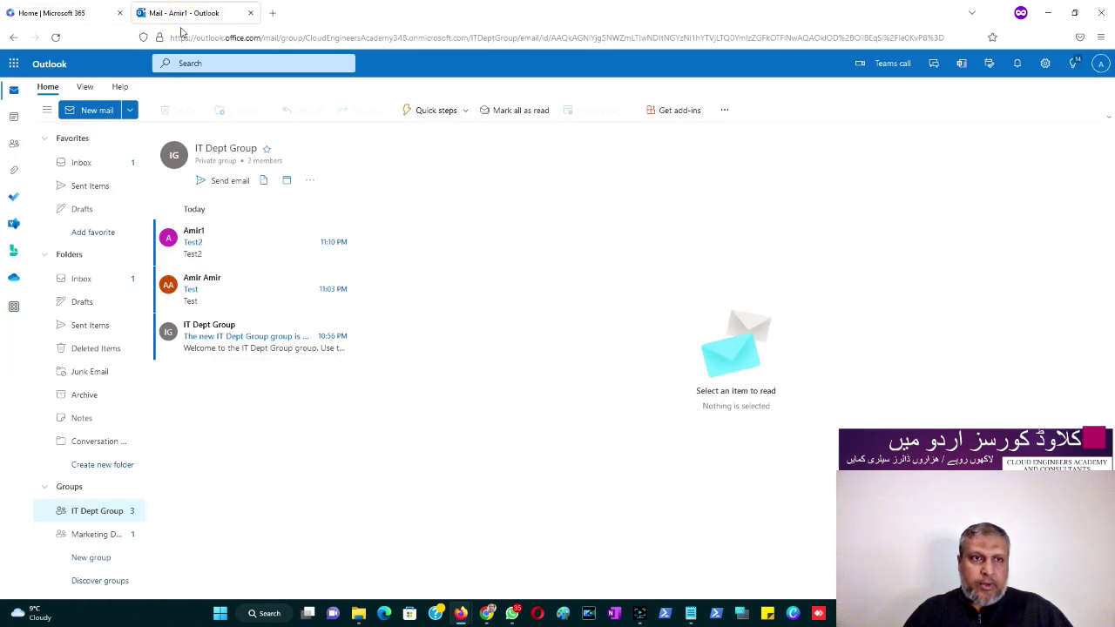
scroll(70, 462, down, 1)
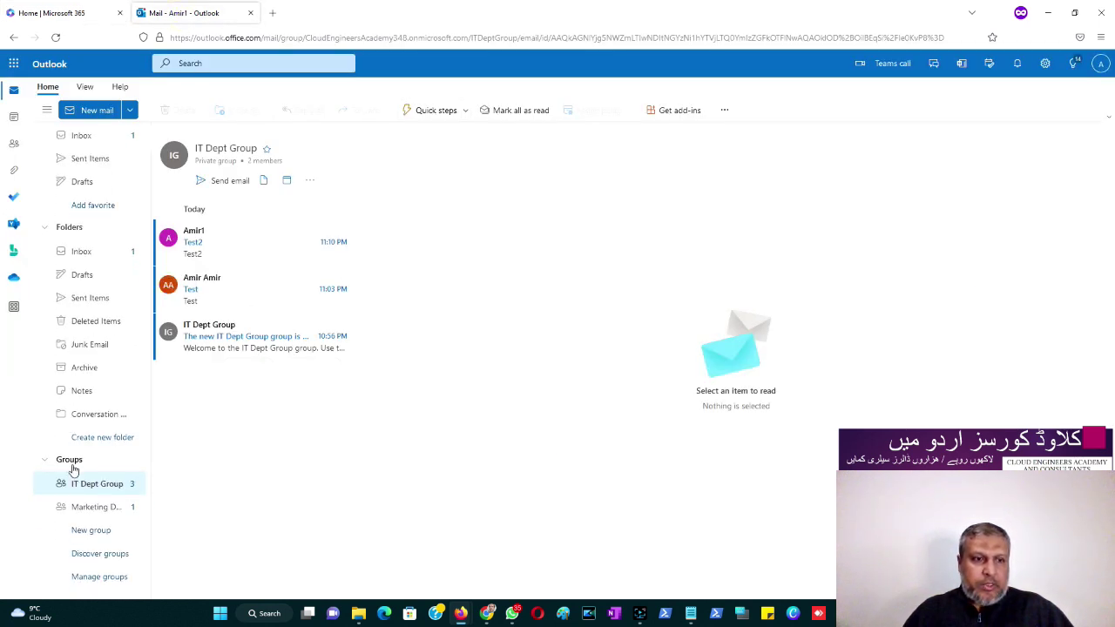
click(91, 530)
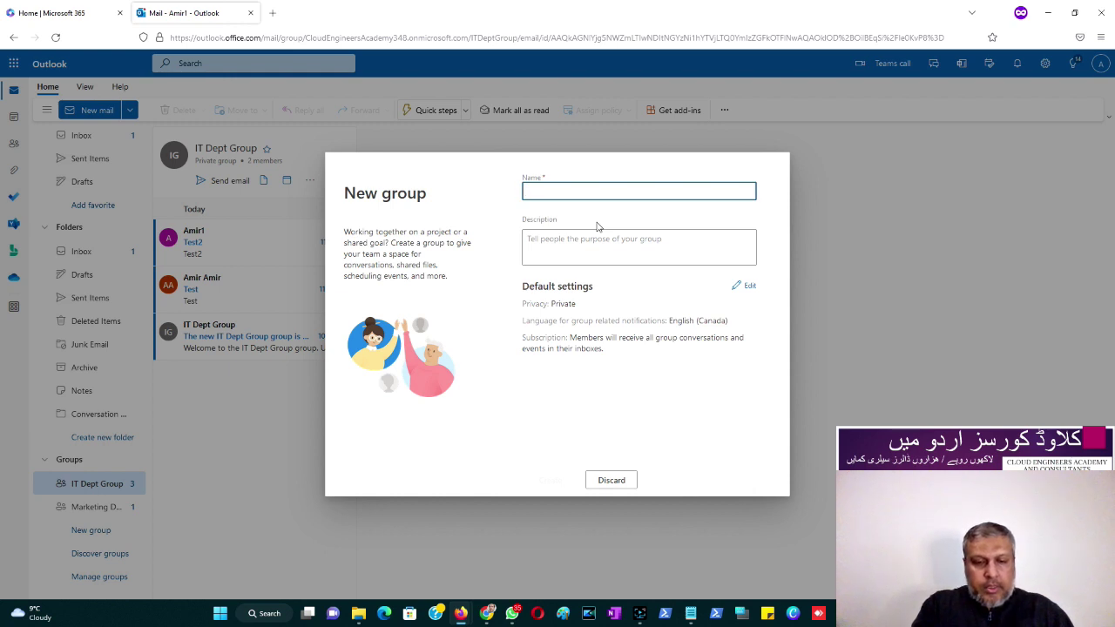
text(Test-)
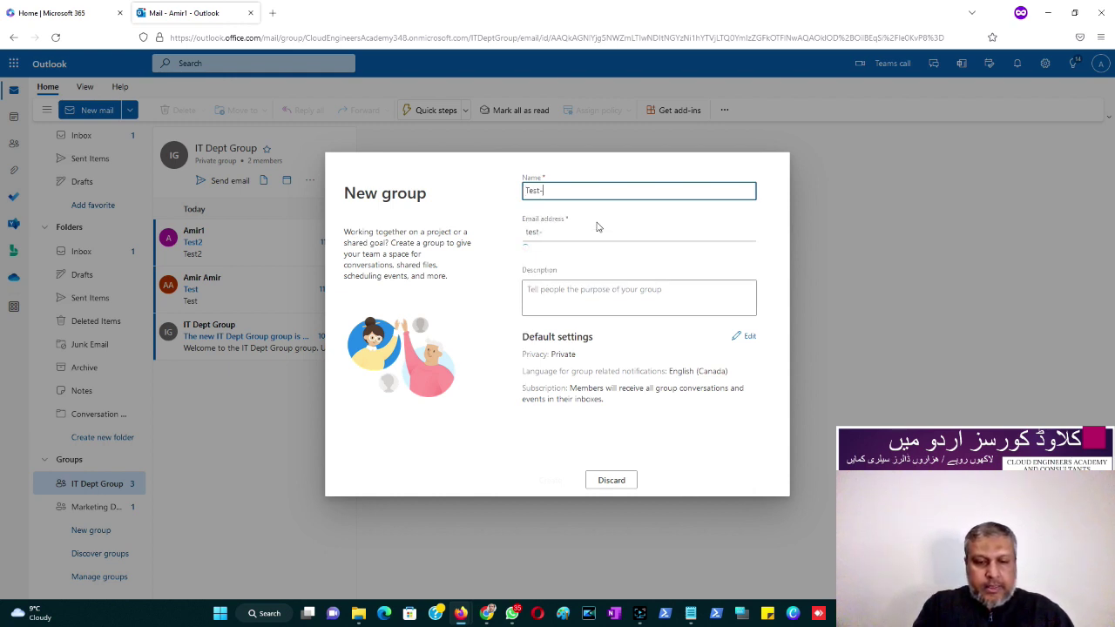
text(Group-)
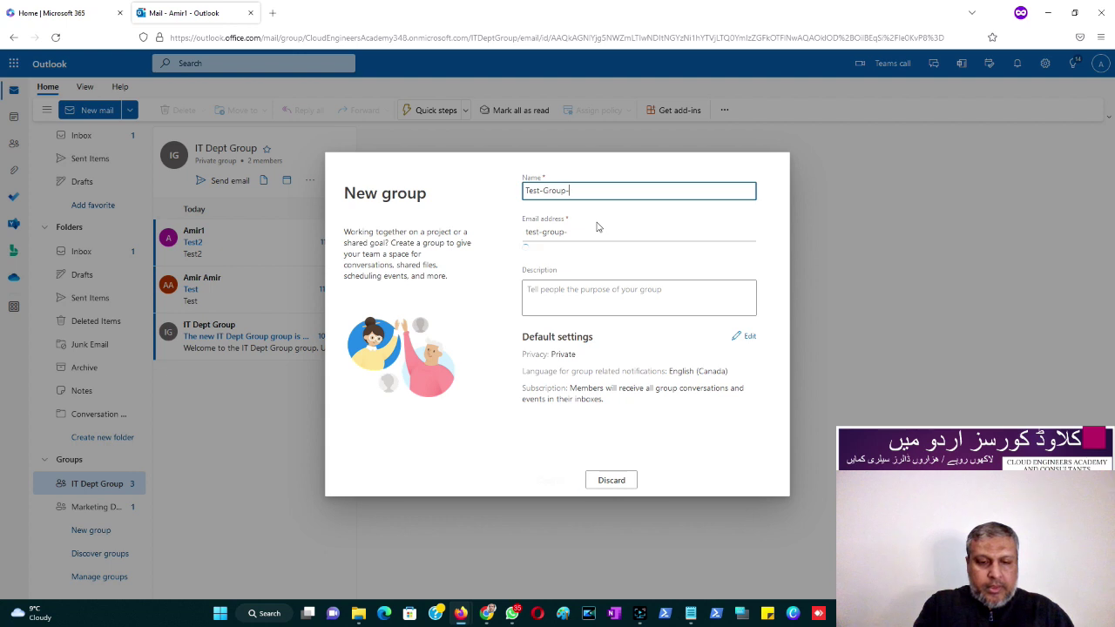
text(Created-by-endys)
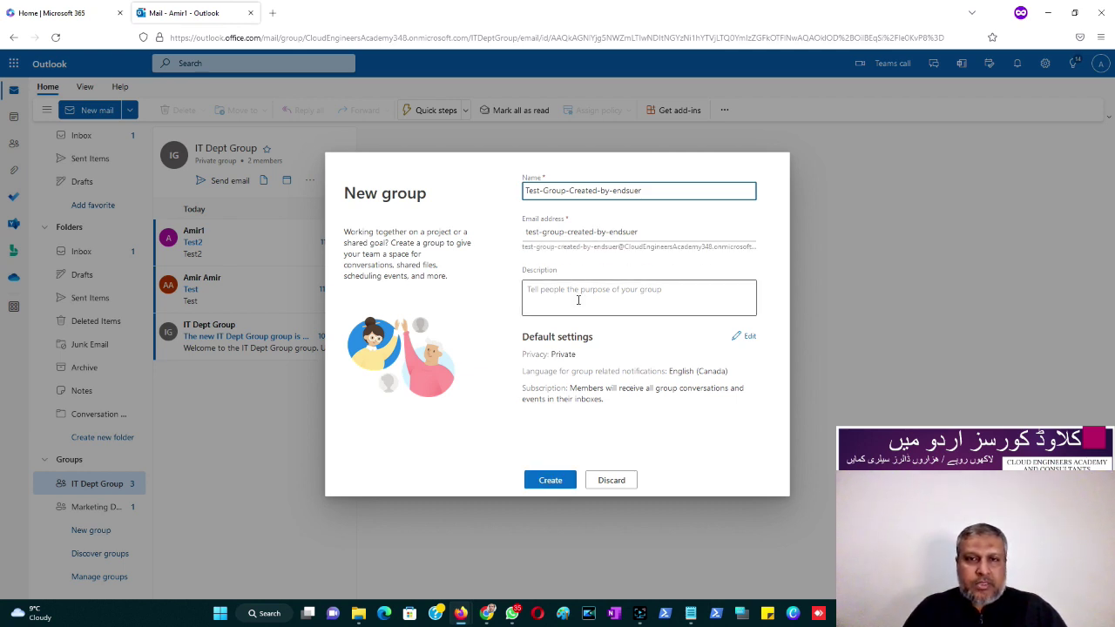
click(550, 479)
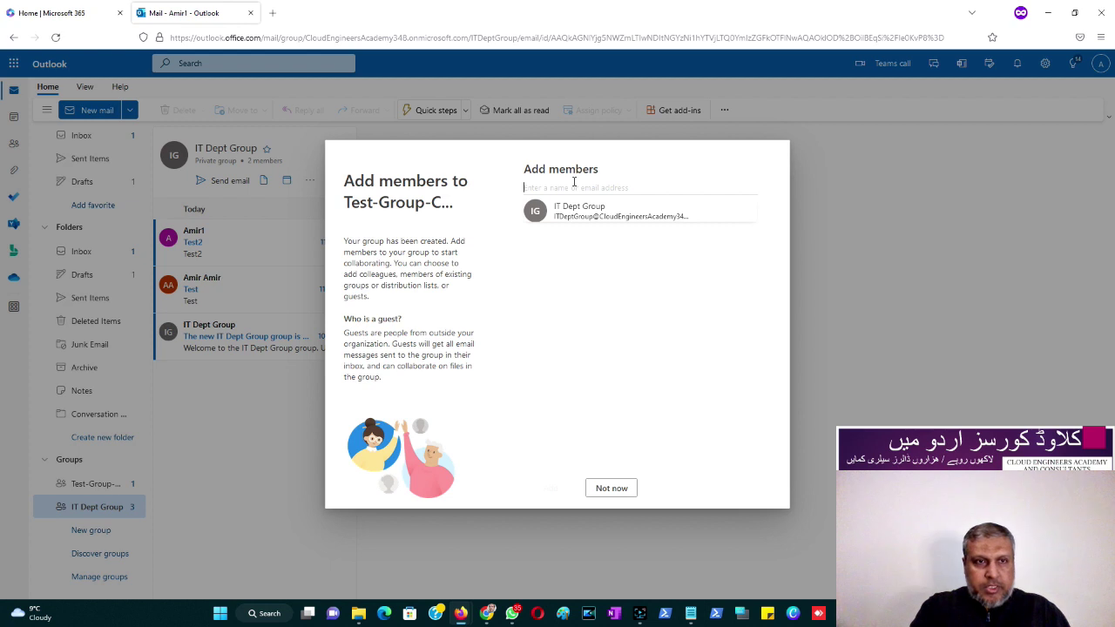
Search for a colleague by name and add that person as a member of the new group
text(amir)
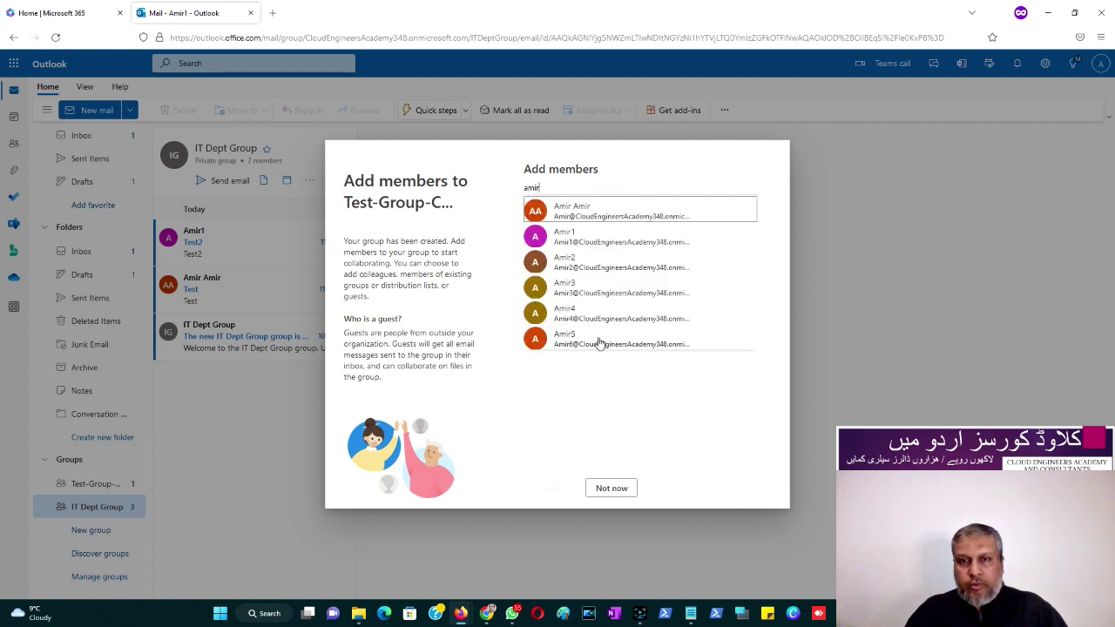
click(576, 262)
click(547, 488)
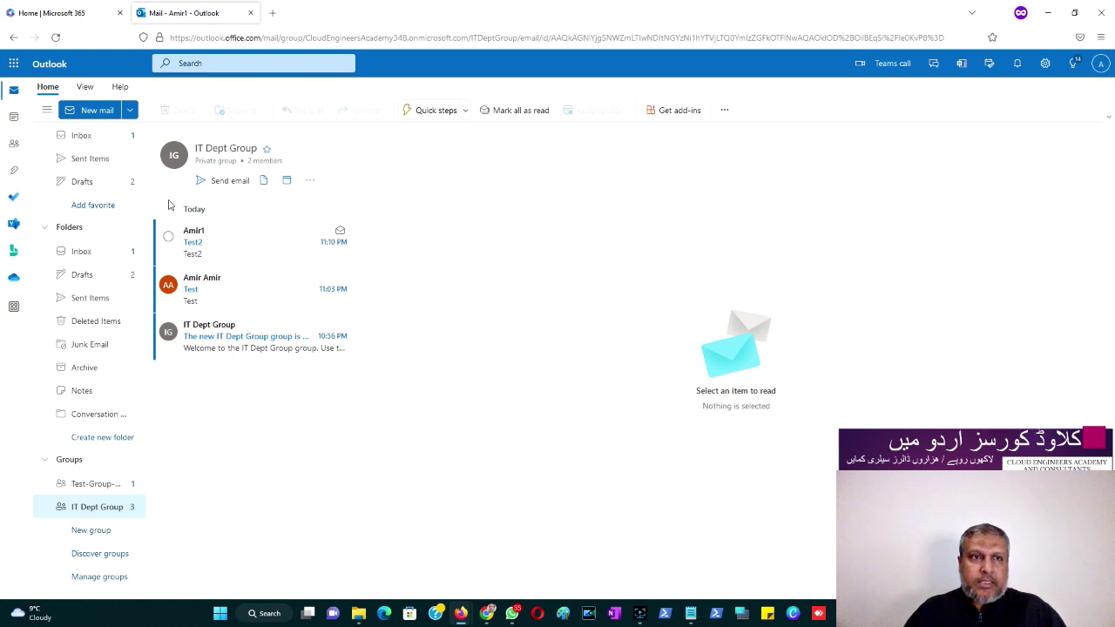
Reload the mailbox and view the mail of the Test-Group-Created-by-endsuer group
click(55, 37)
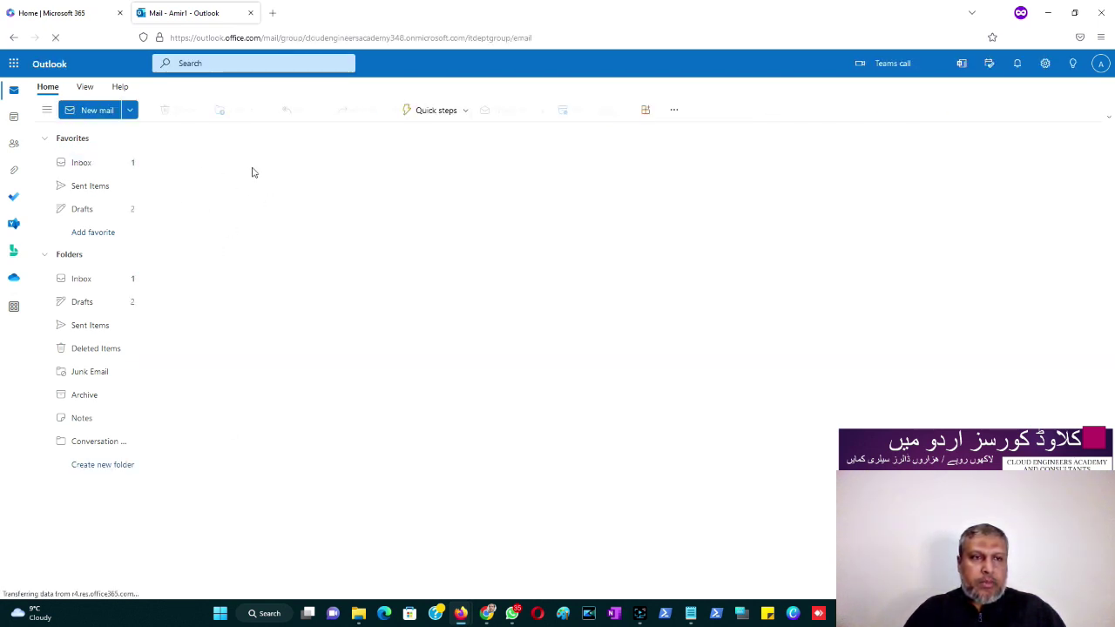
scroll(90, 527, down, 1)
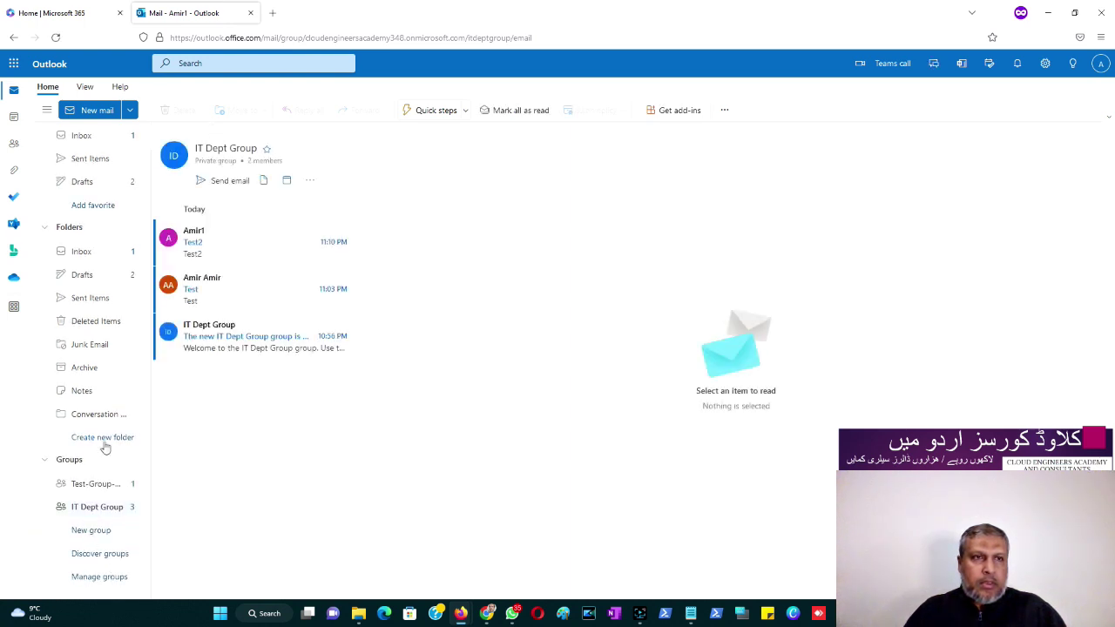
click(94, 485)
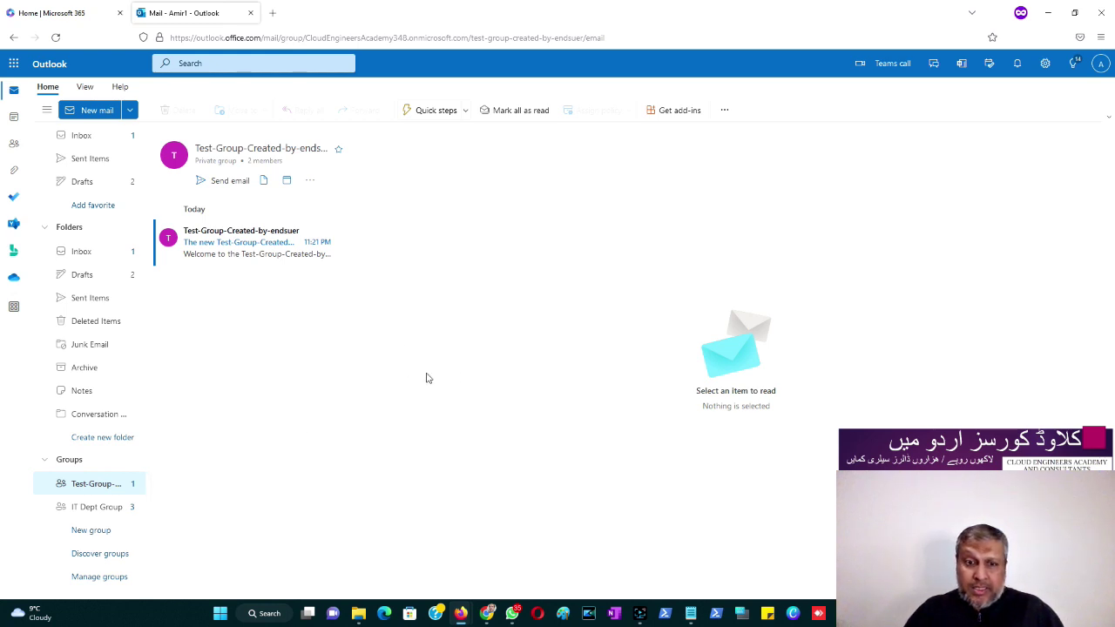
Switch back to the Azure Active Directory admin center and examine the group expiration settings, including lifetime options and renewal notification rules
mouse_move(459, 614)
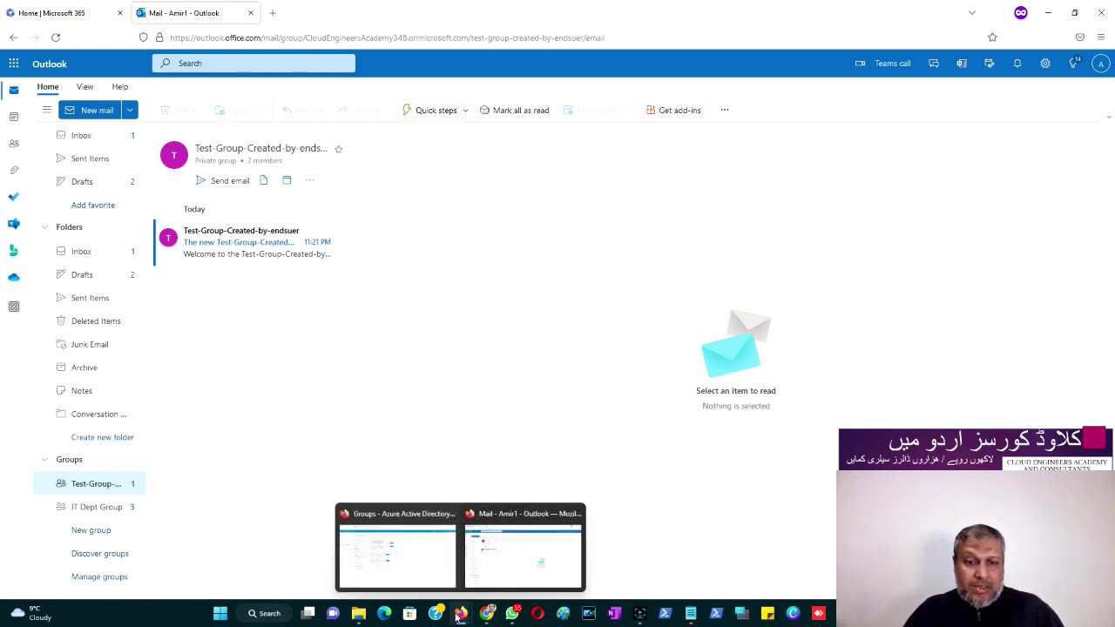
click(424, 570)
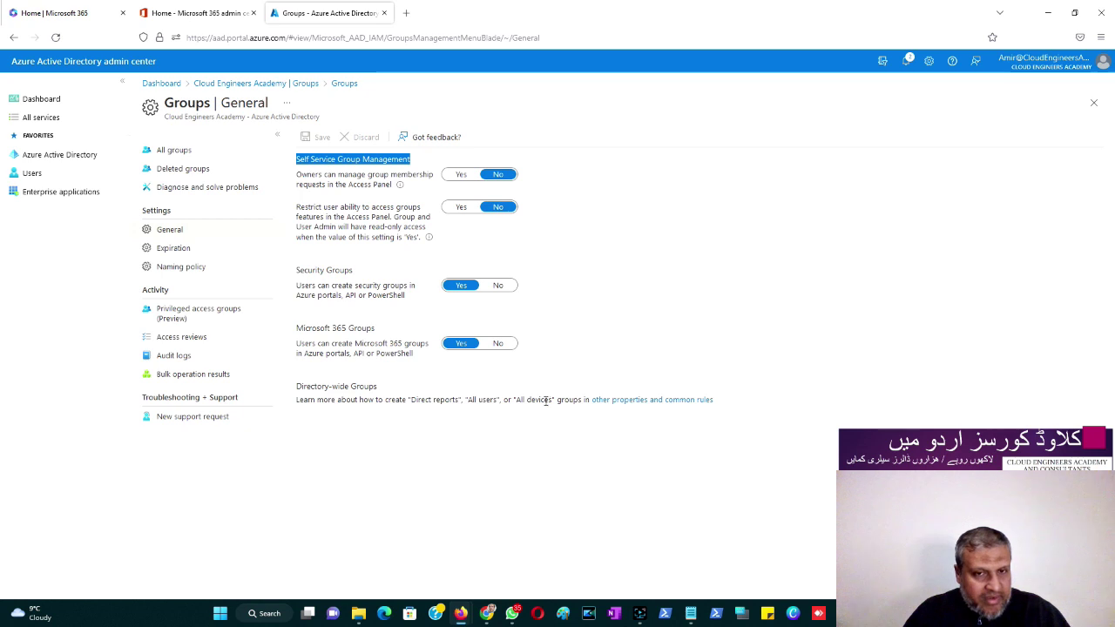
click(175, 251)
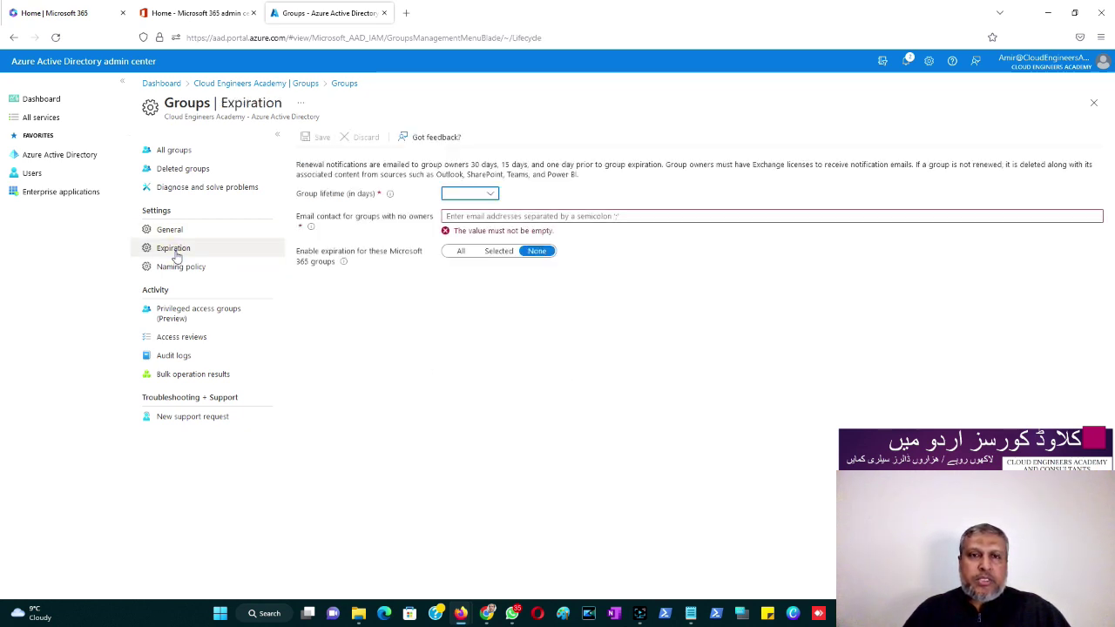
click(491, 194)
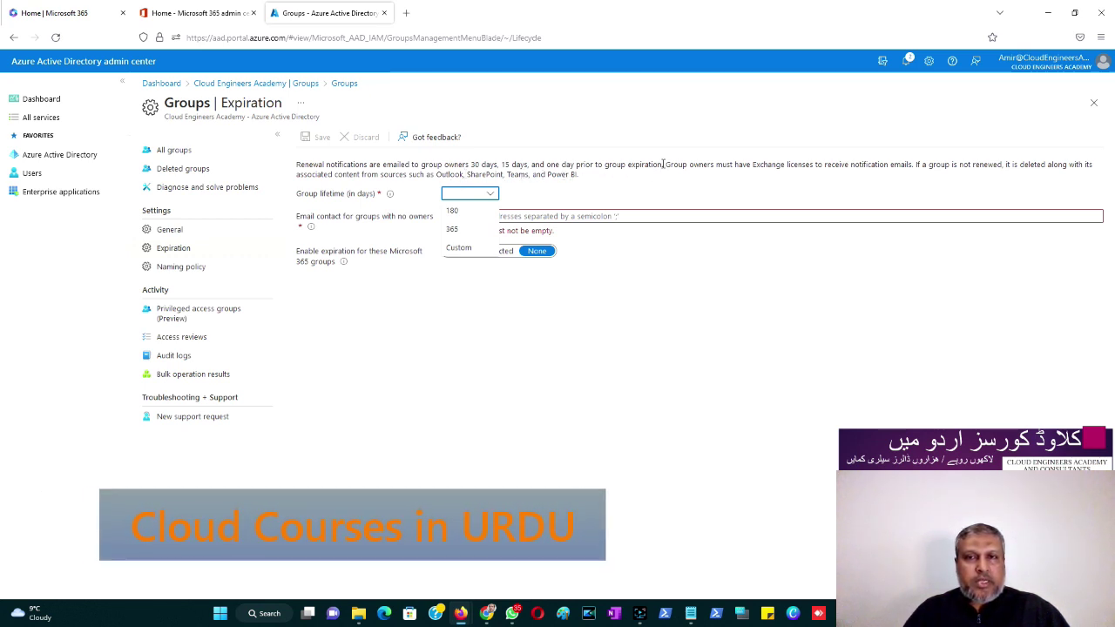
drag(664, 164, 293, 168)
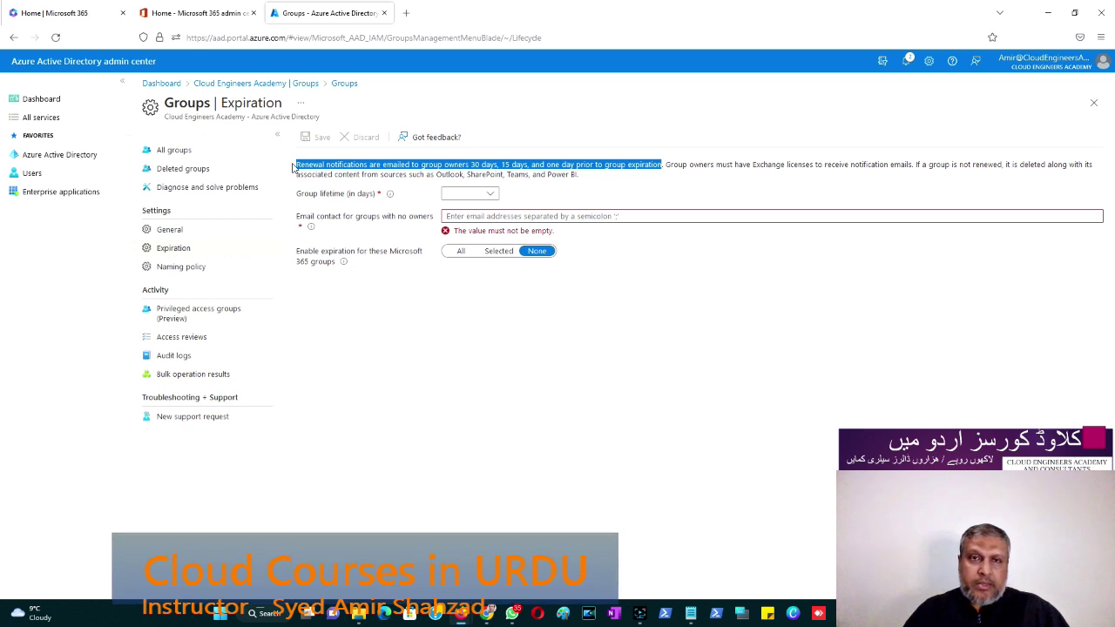
drag(293, 168, 917, 167)
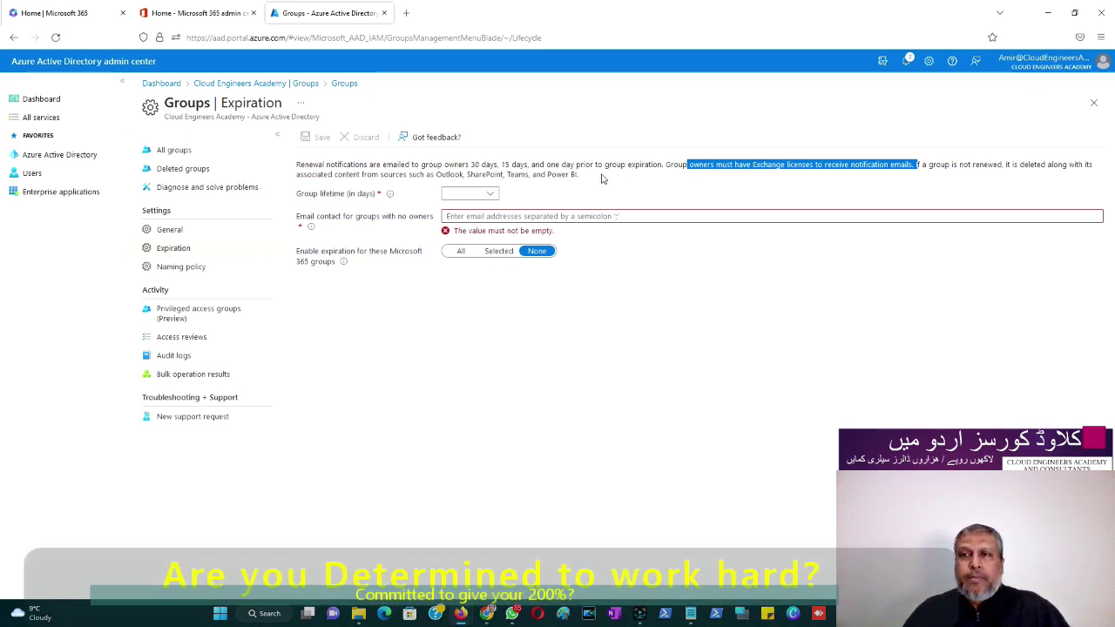
click(915, 164)
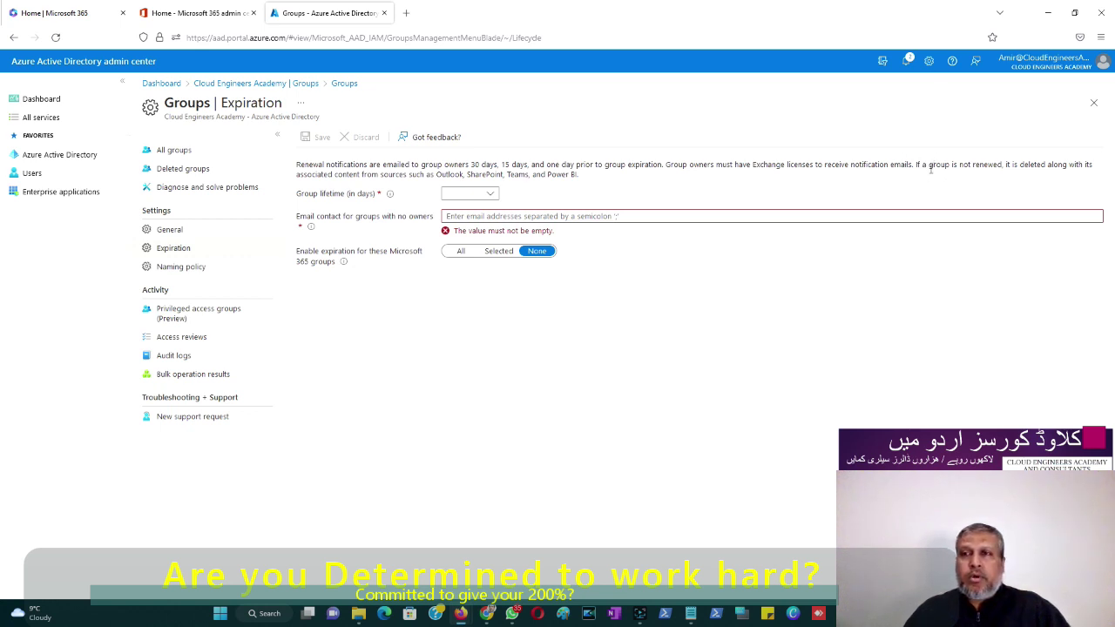
drag(916, 164, 1096, 169)
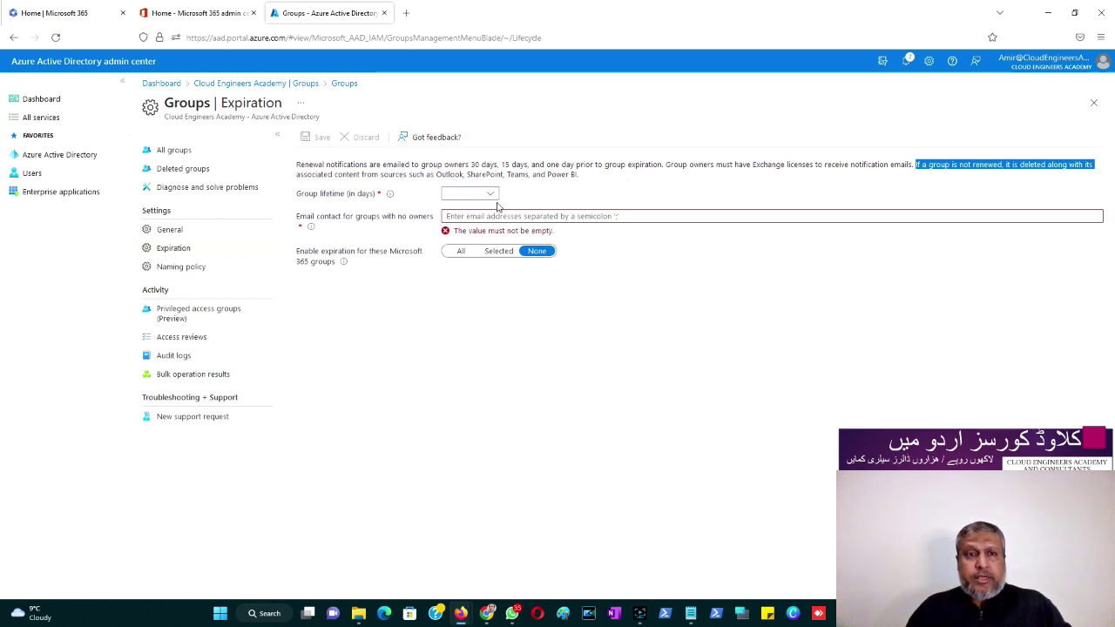
mouse_move(310, 229)
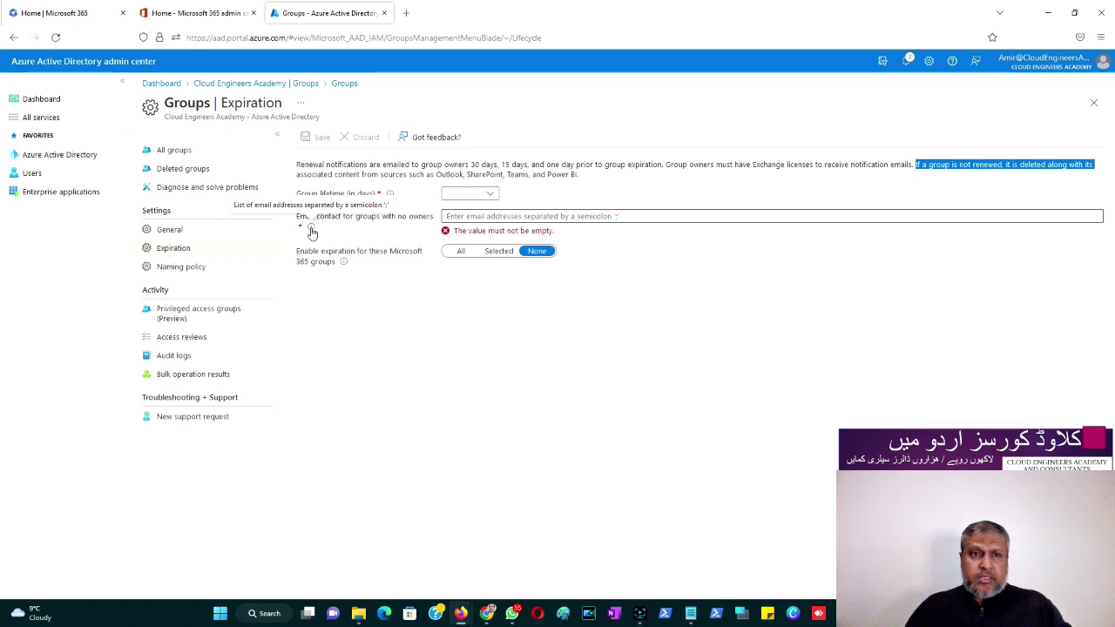
Enable expiration for Selected Microsoft 365 groups, view the groups available to add, and restore the option to None
double_click(425, 217)
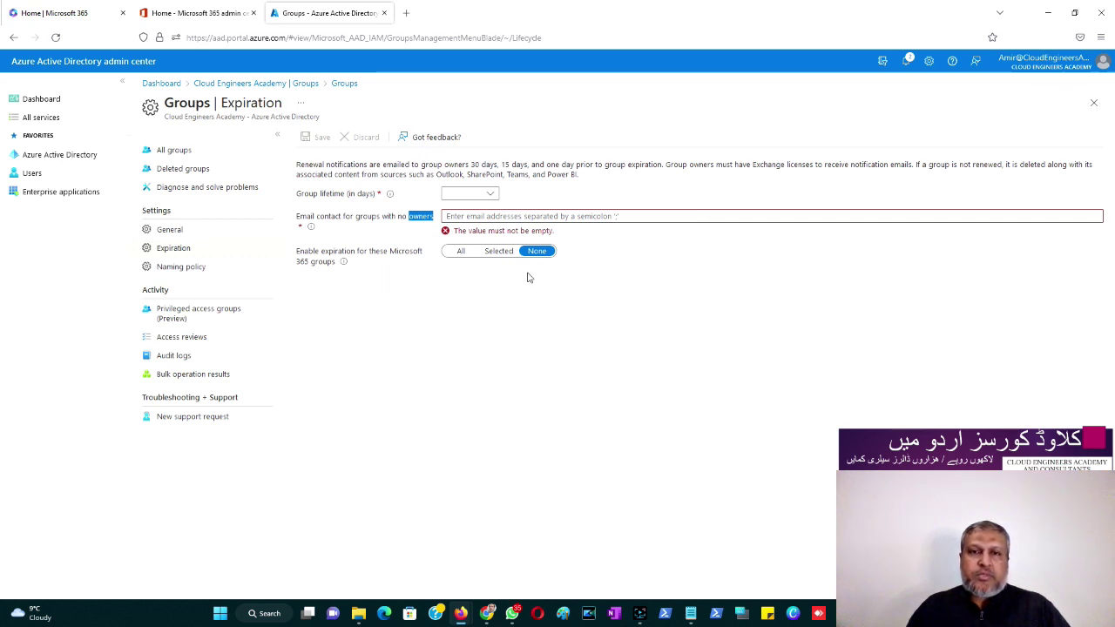
click(498, 257)
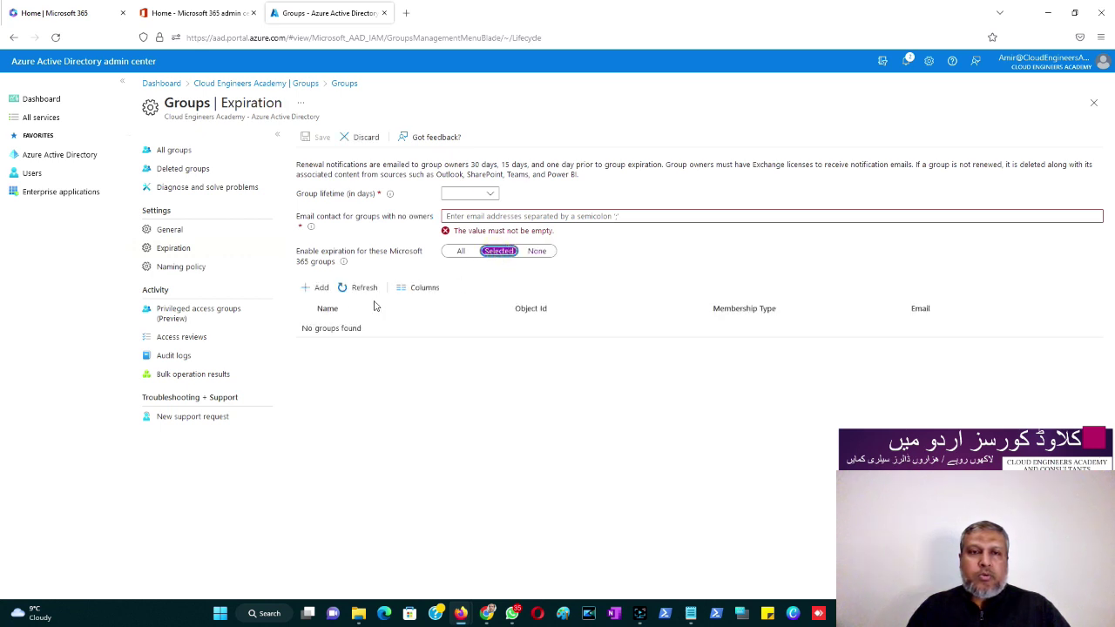
click(315, 288)
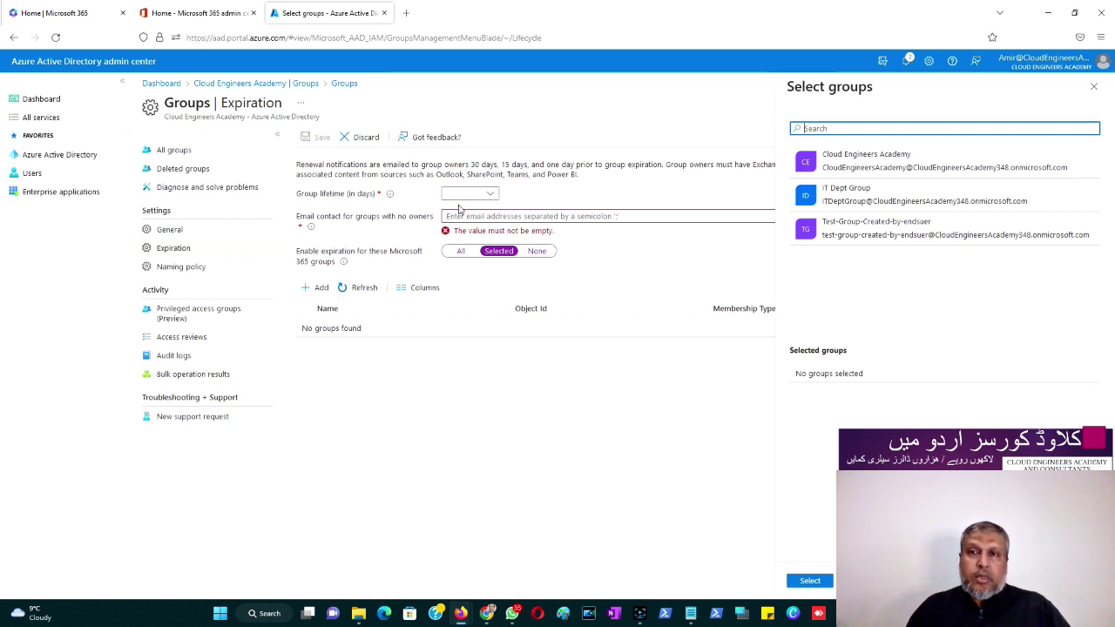
click(1093, 88)
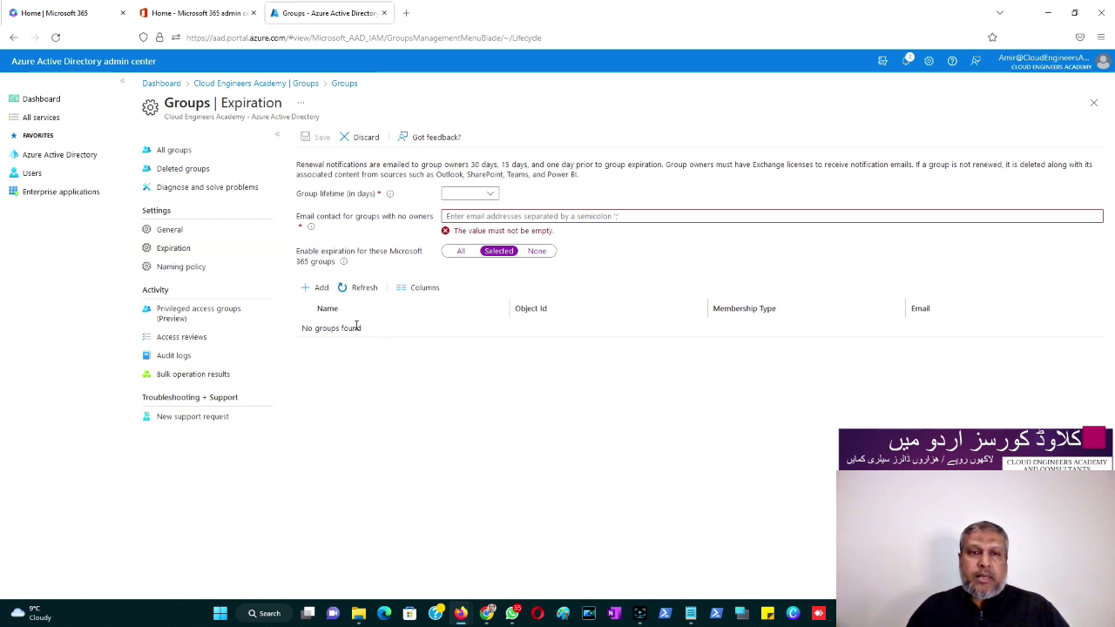
click(537, 251)
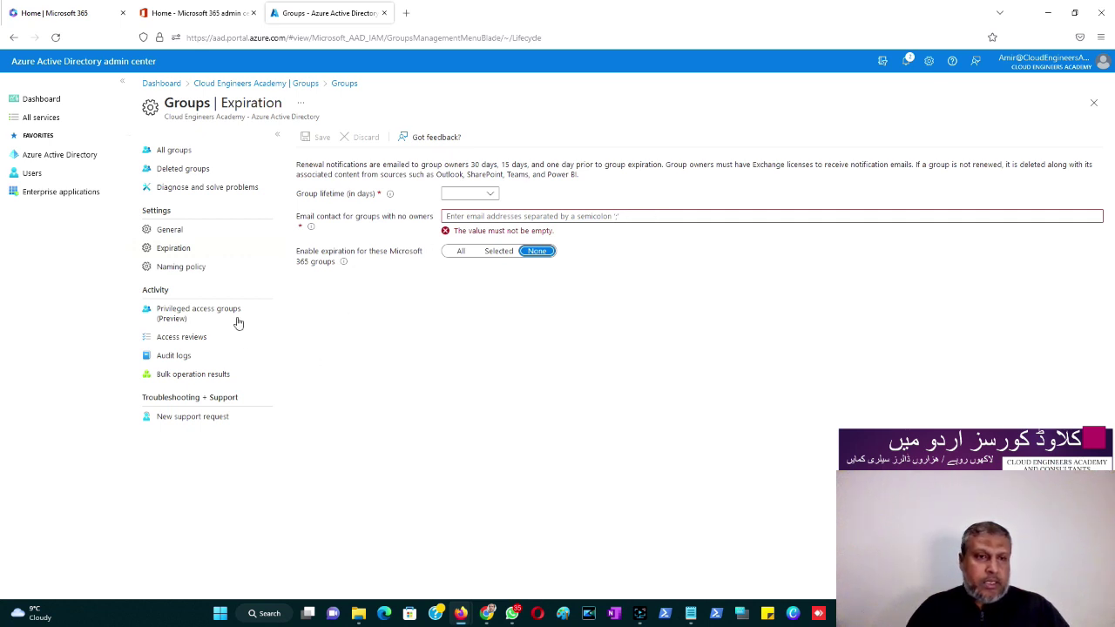
Download the blocked words list from the groups' naming policy settings and open BlockedWords.csv in Excel
click(180, 266)
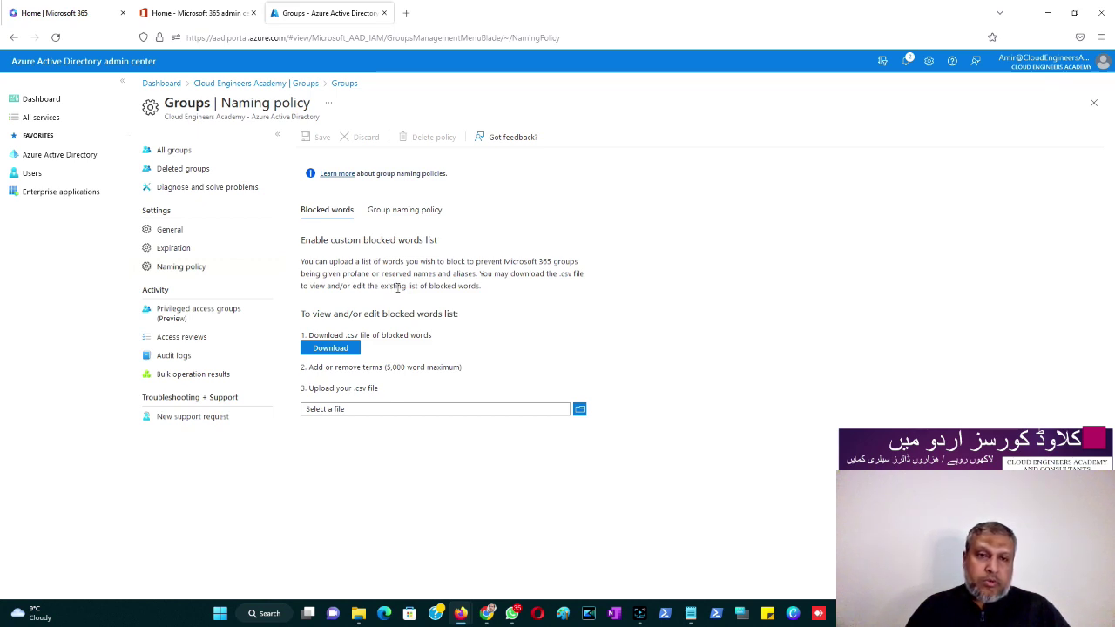
click(335, 348)
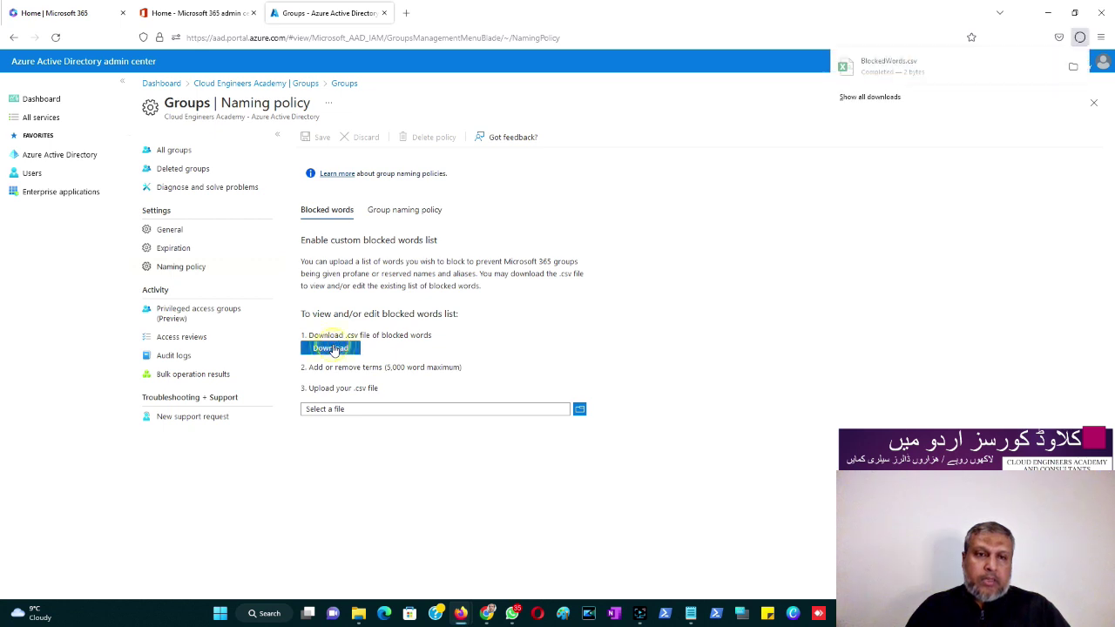
click(883, 69)
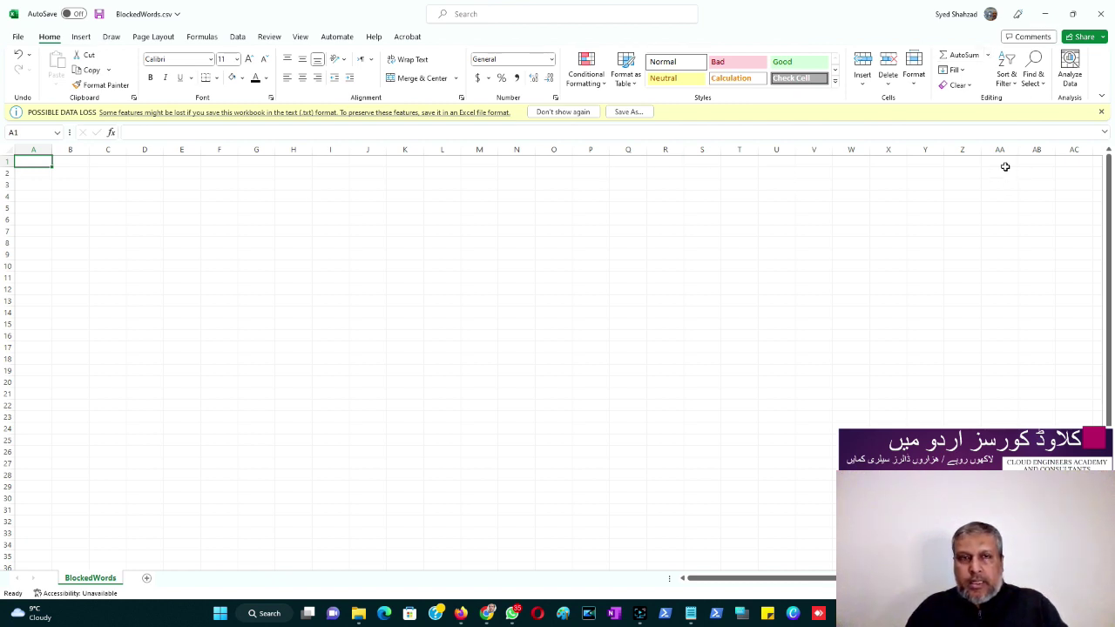
Switch back to the Azure Active Directory admin center and examine the group naming policy's prefix and suffix options alongside the blocked words settings
key(alt+Tab)
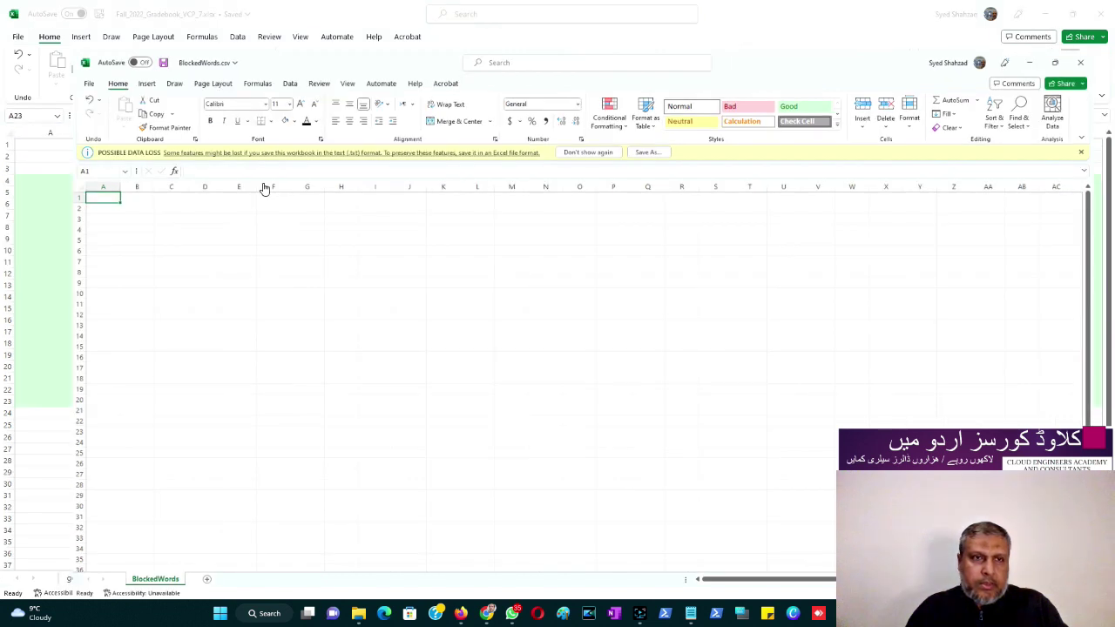
key(super+d)
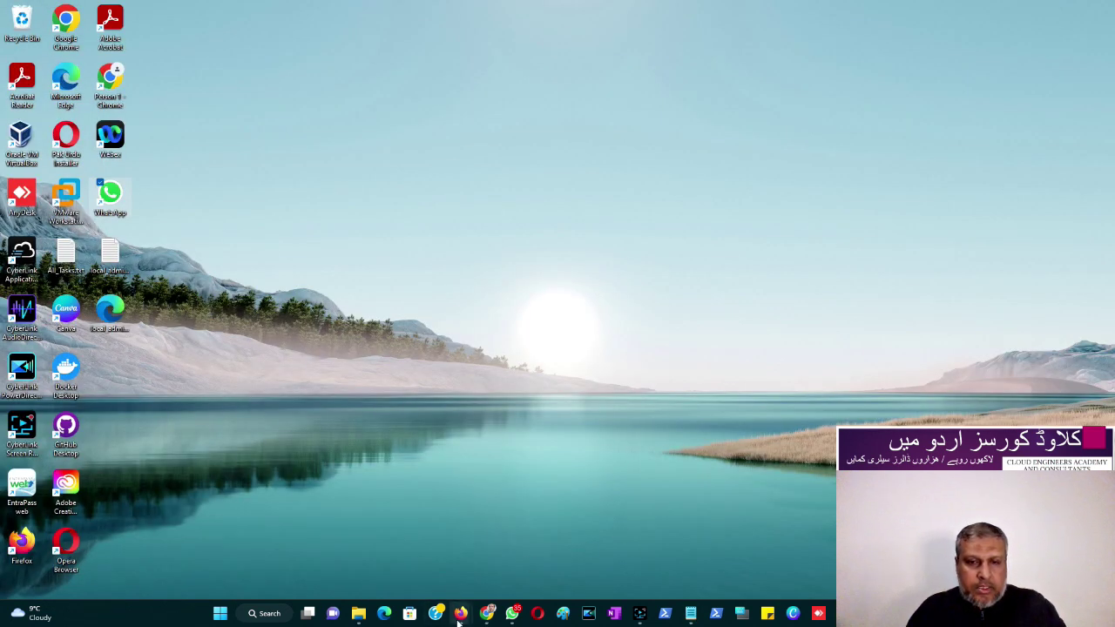
mouse_move(462, 613)
click(423, 565)
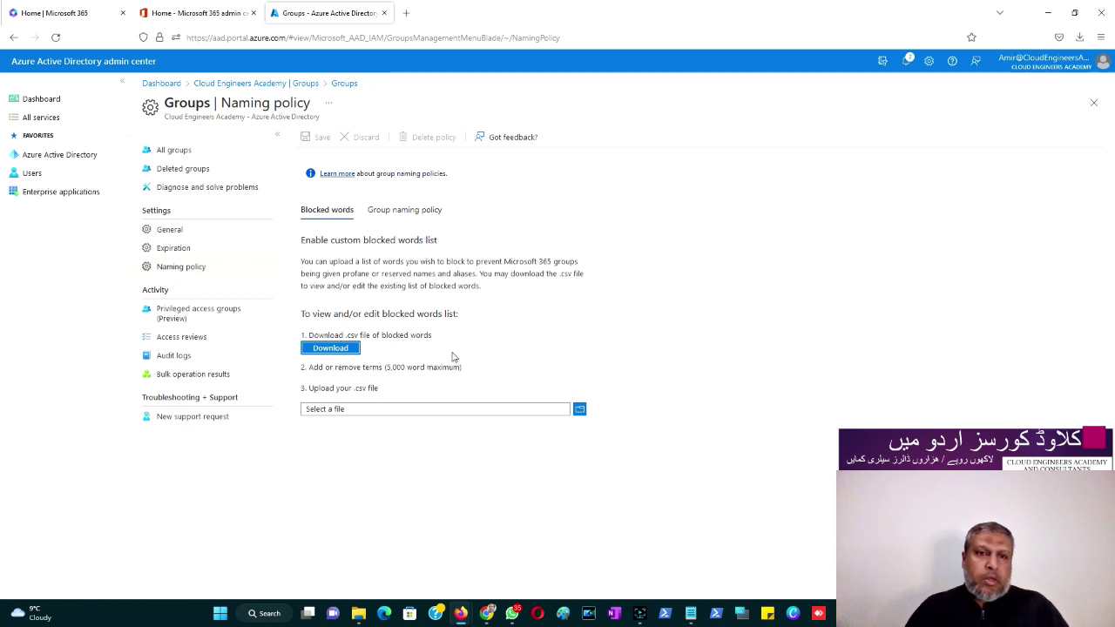
triple_click(397, 220)
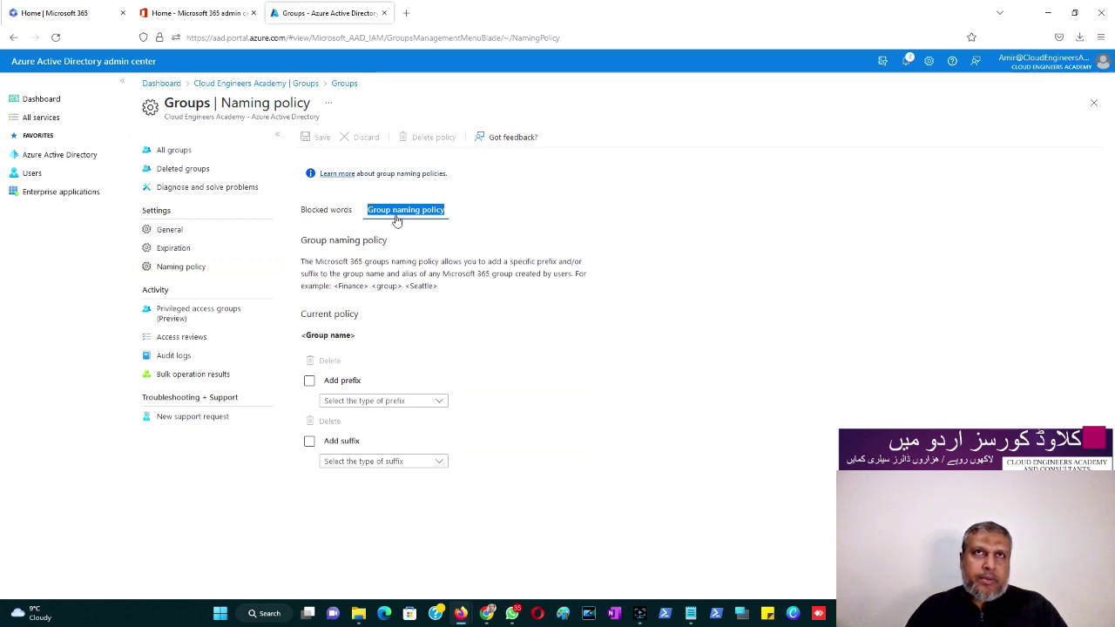
click(328, 214)
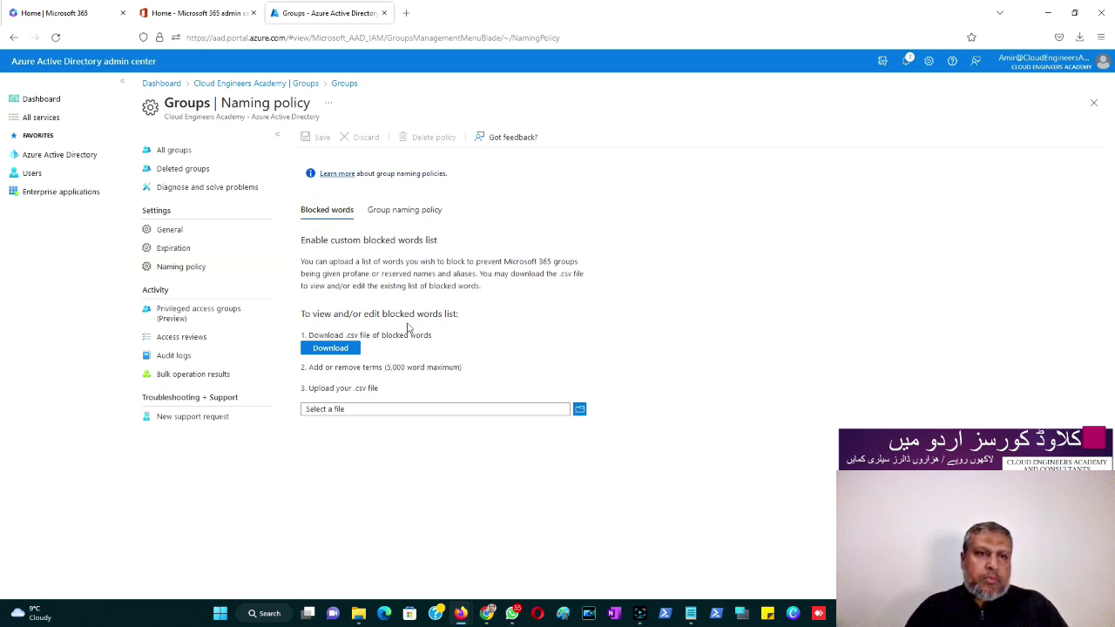
View the privileged access groups, and in a new Security group form allow Azure AD role assignment and view the available directory roles
click(168, 319)
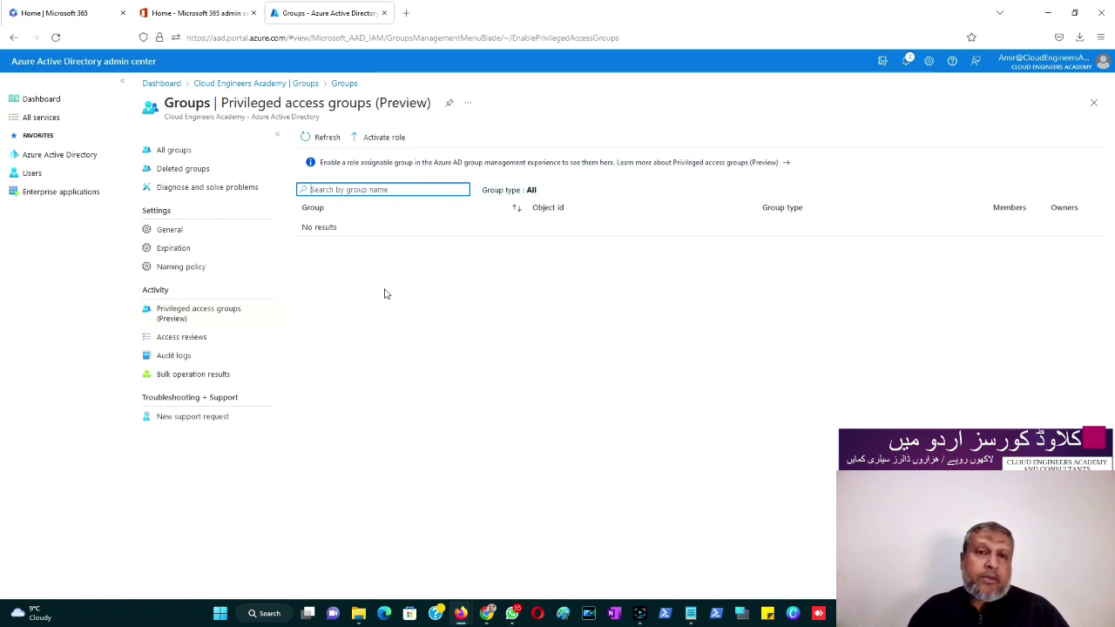
click(288, 84)
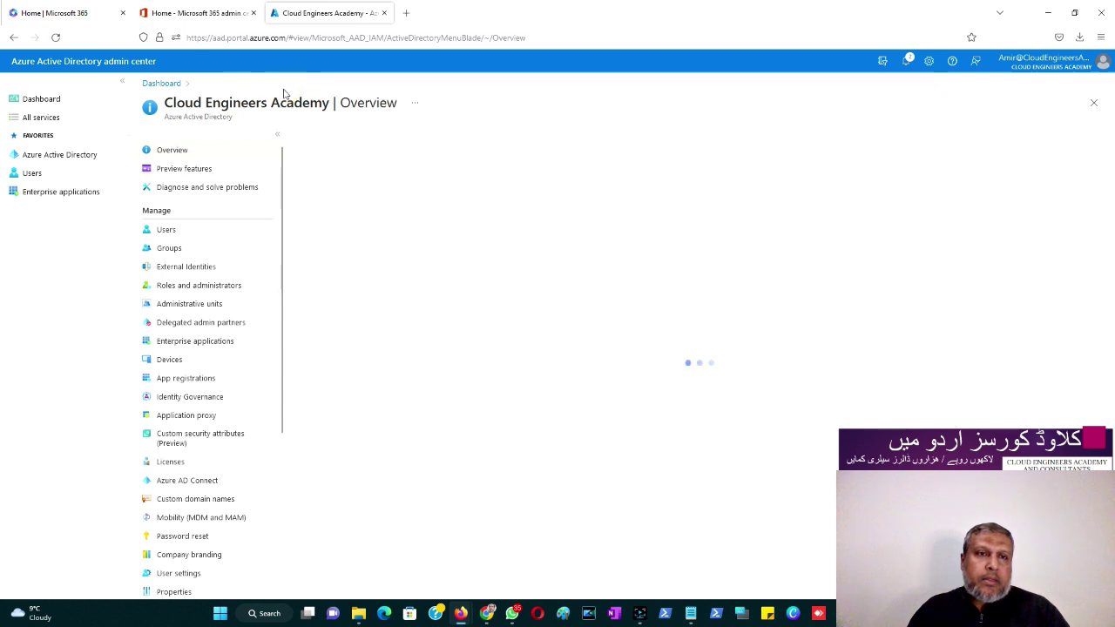
click(171, 249)
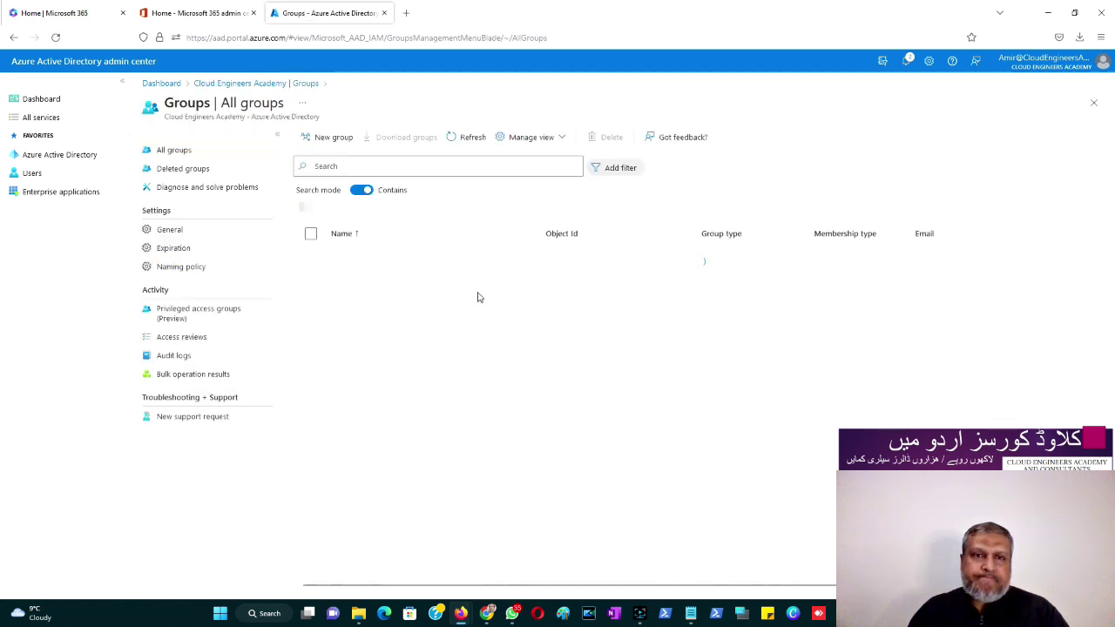
click(318, 138)
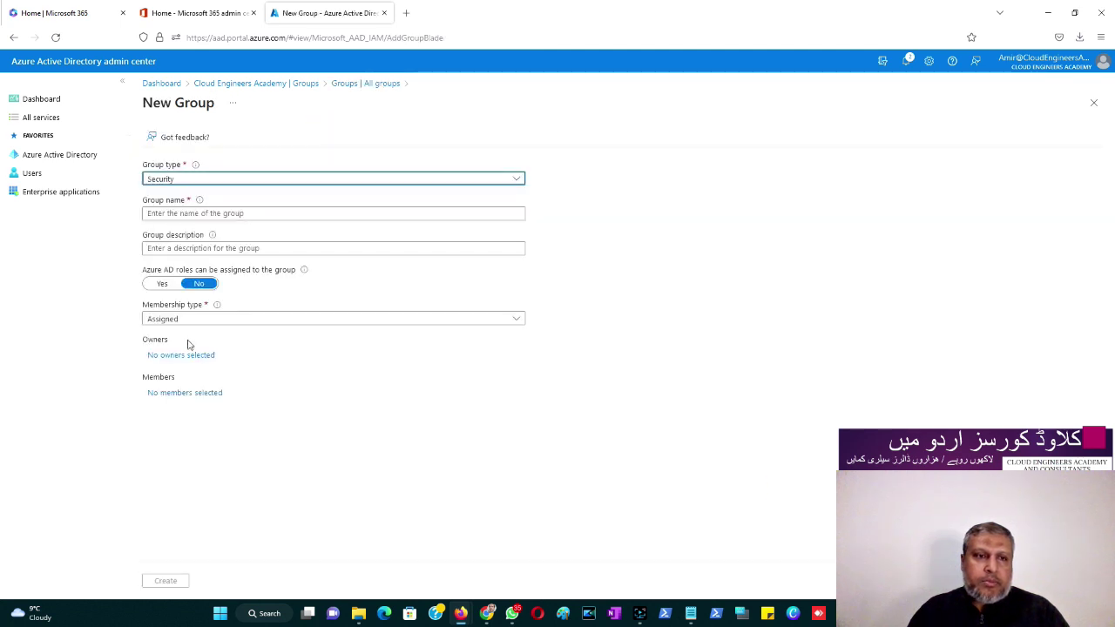
click(163, 284)
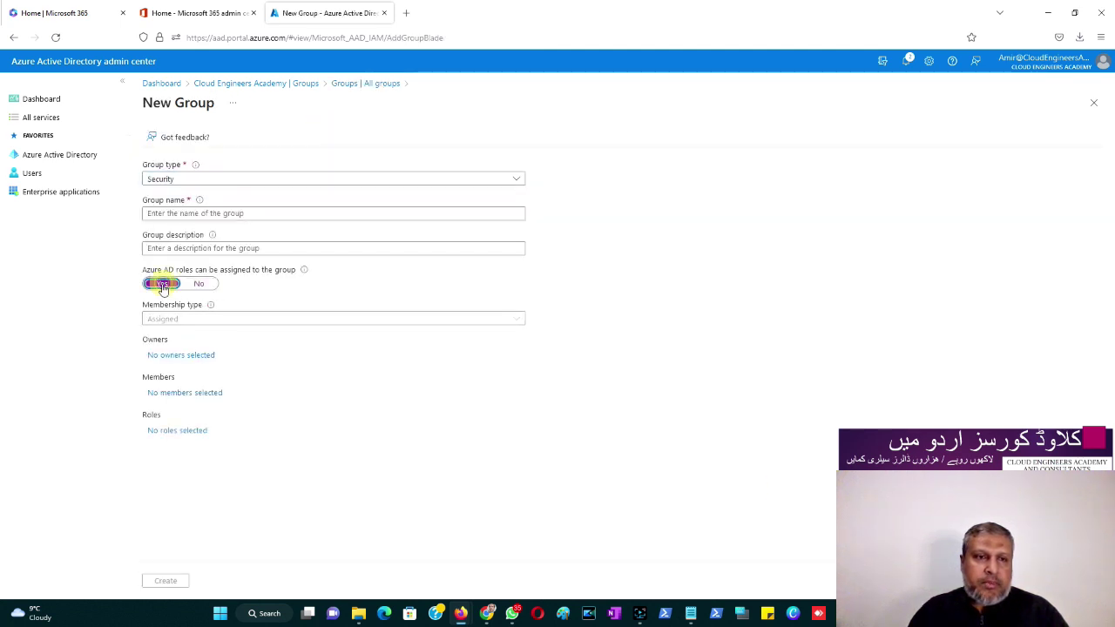
click(169, 431)
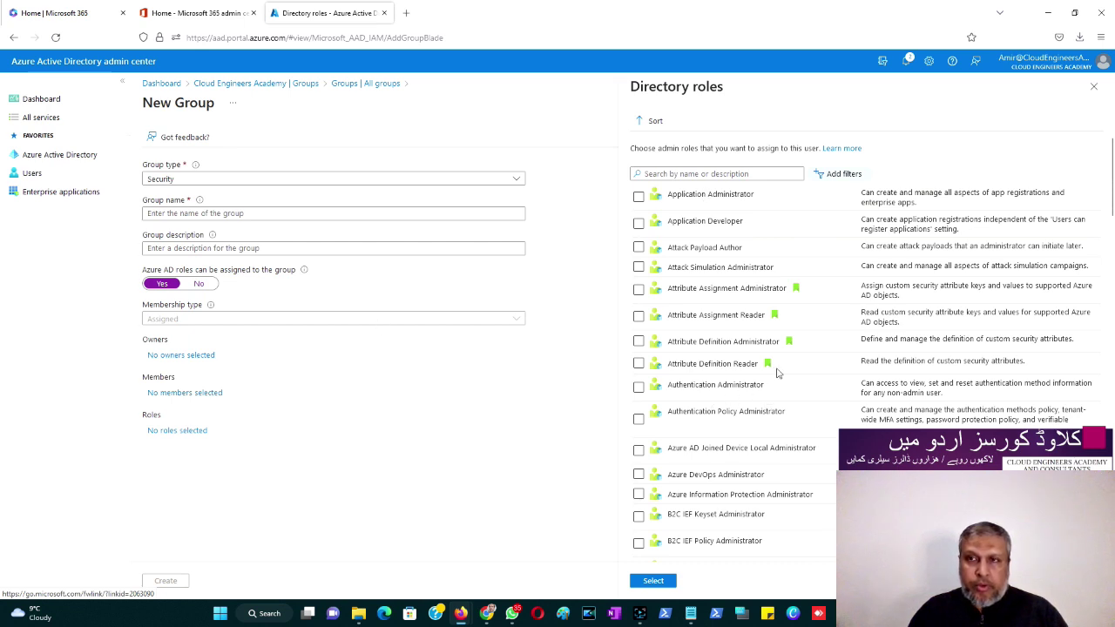
click(1095, 97)
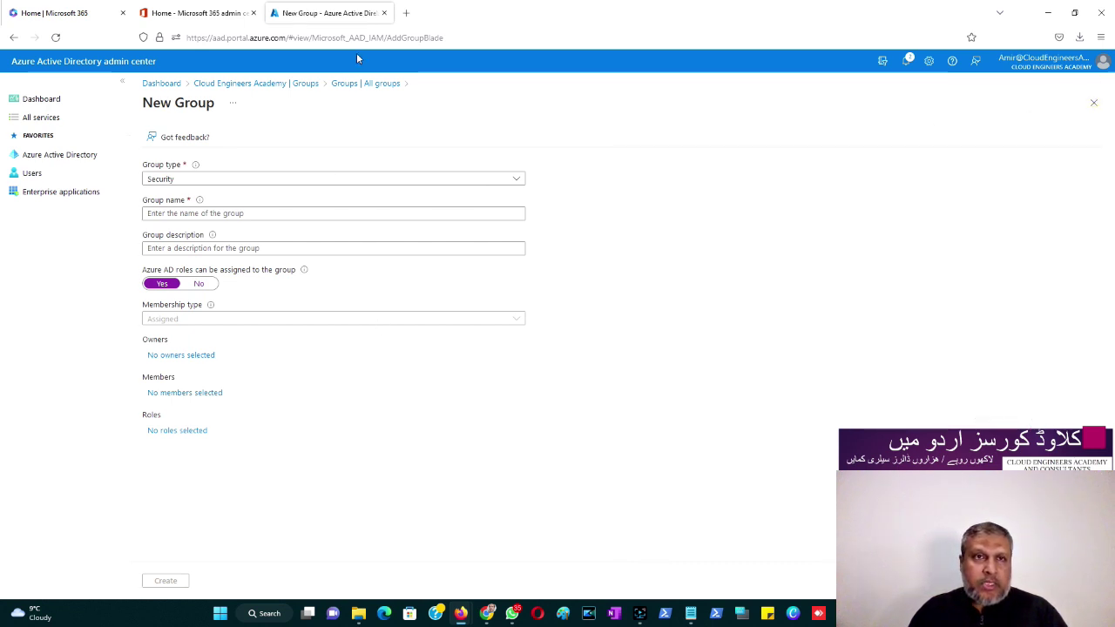
Return to the privileged access groups without creating the new group and view the eligible assignments under My roles
click(26, 155)
click(176, 249)
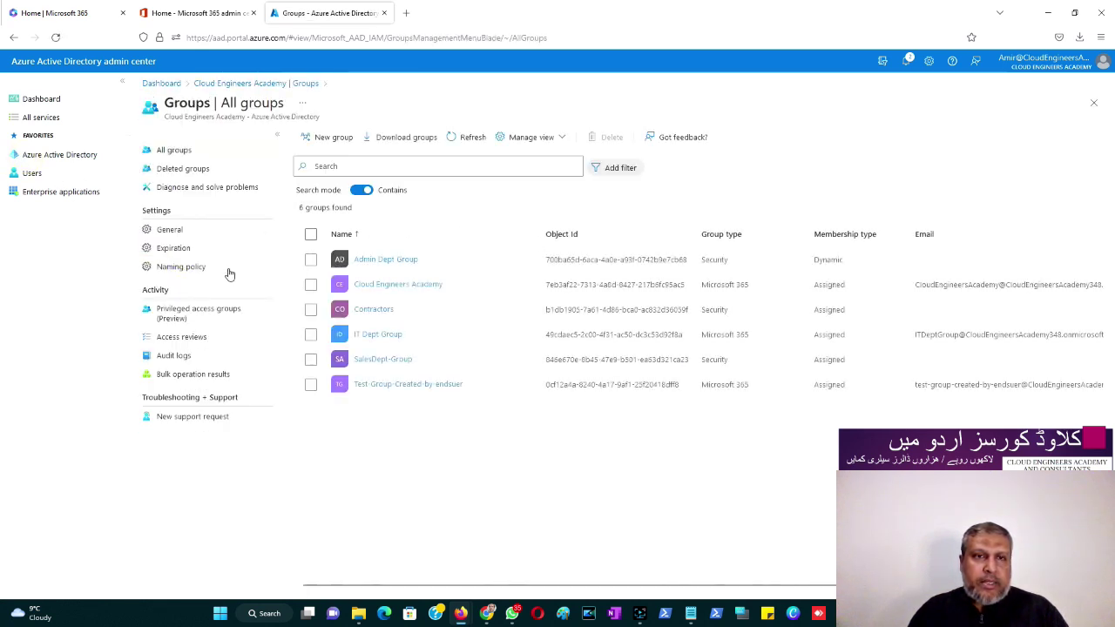
click(183, 318)
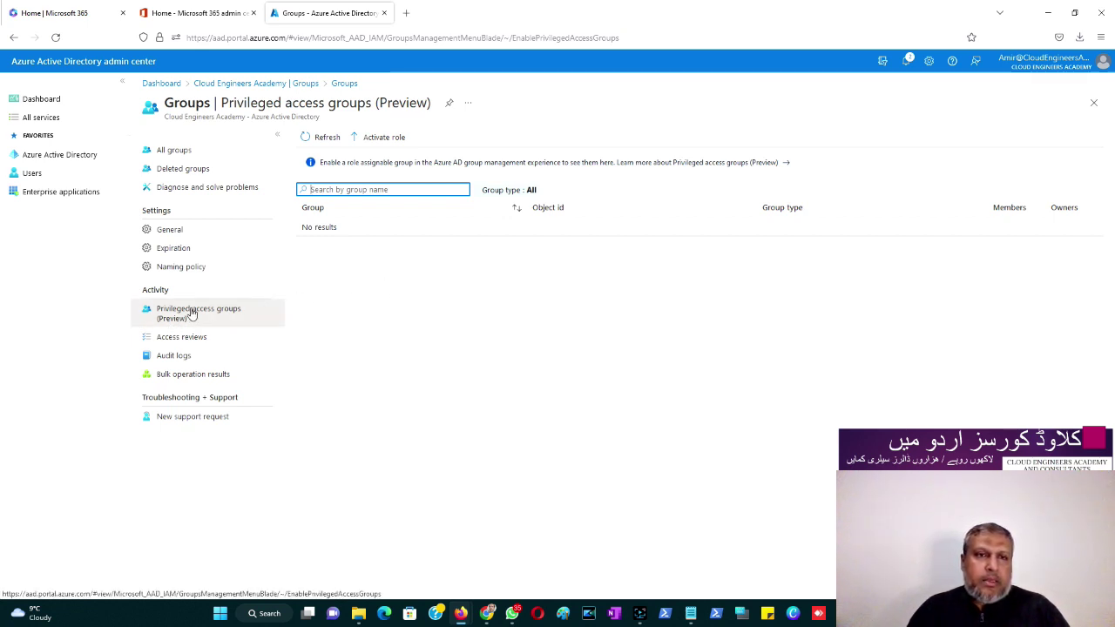
click(375, 139)
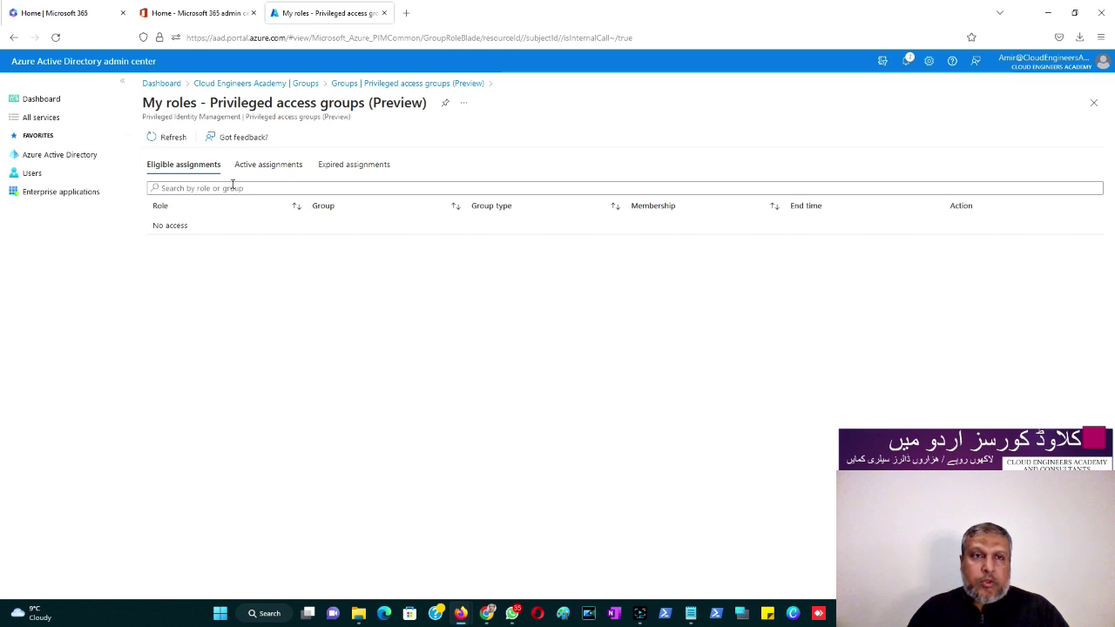
click(409, 82)
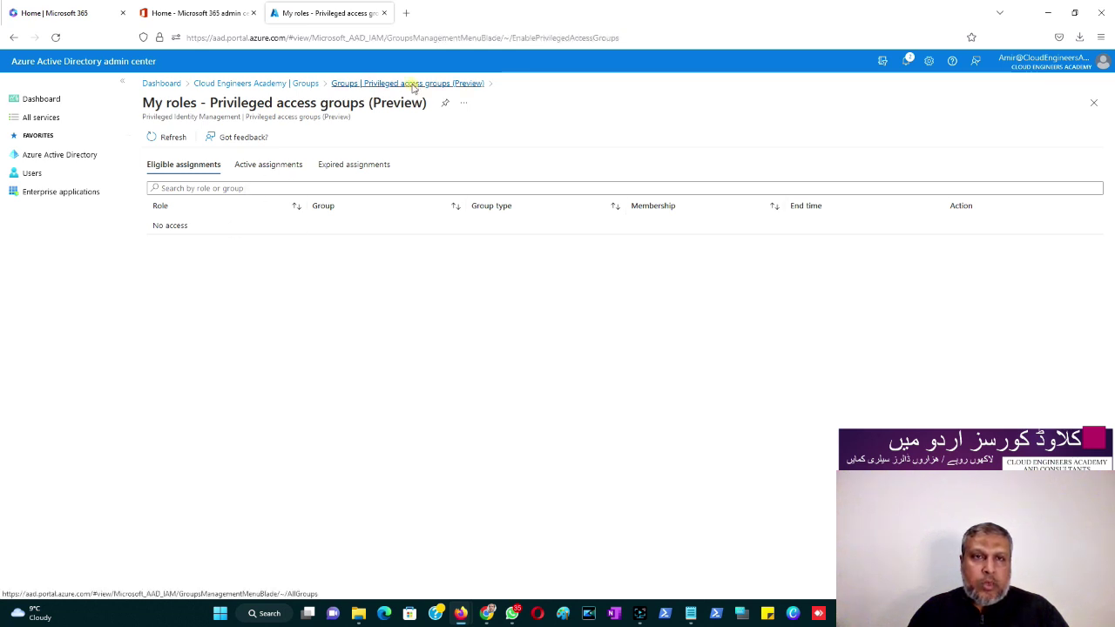
View the groups' access reviews and the review type options for a new access review, and leave without creating one
click(195, 339)
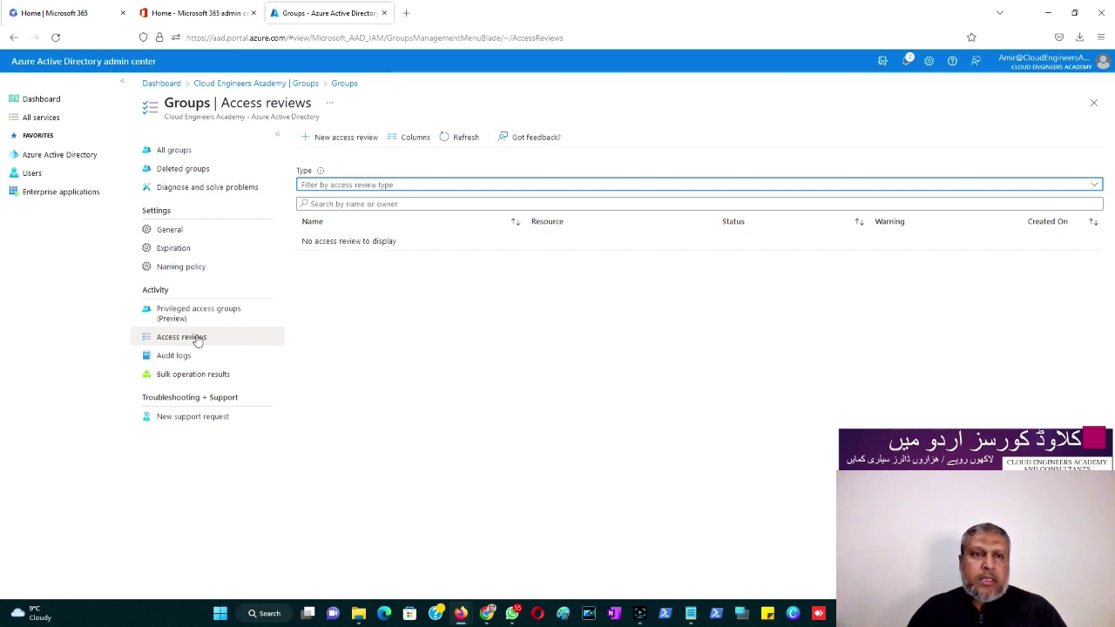
click(339, 141)
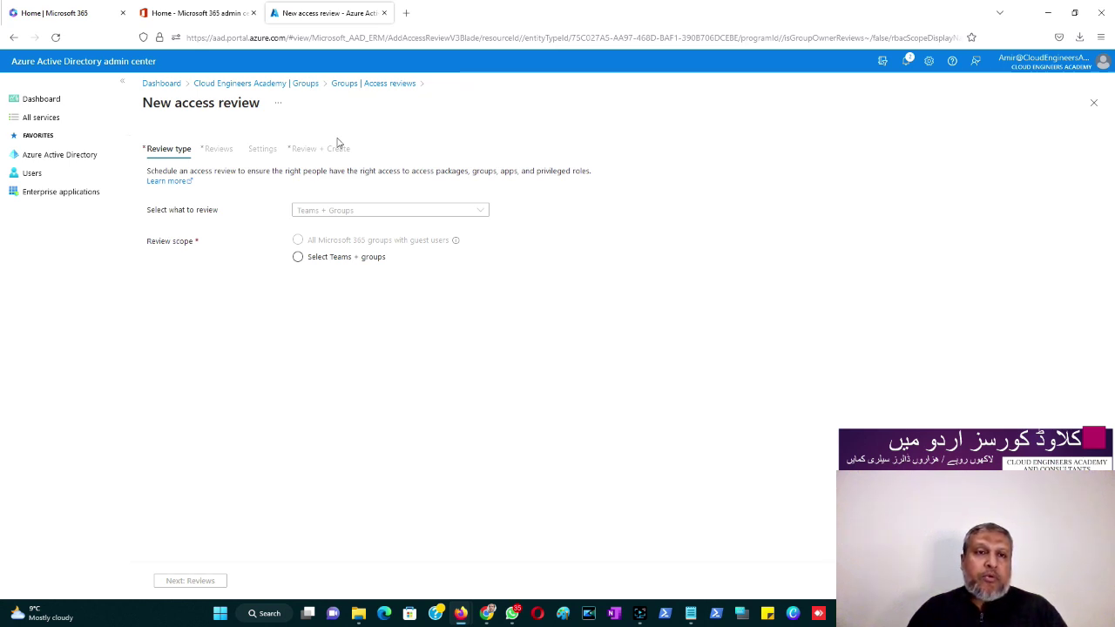
click(279, 83)
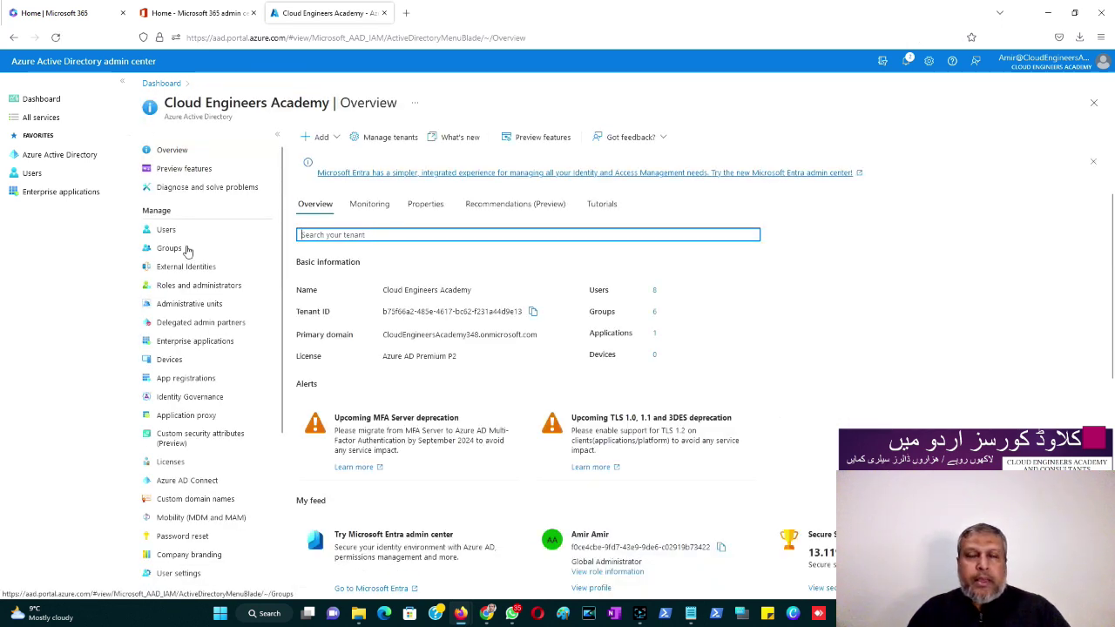
Examine the groups' audit logs for the last month and the bulk operation results
click(170, 248)
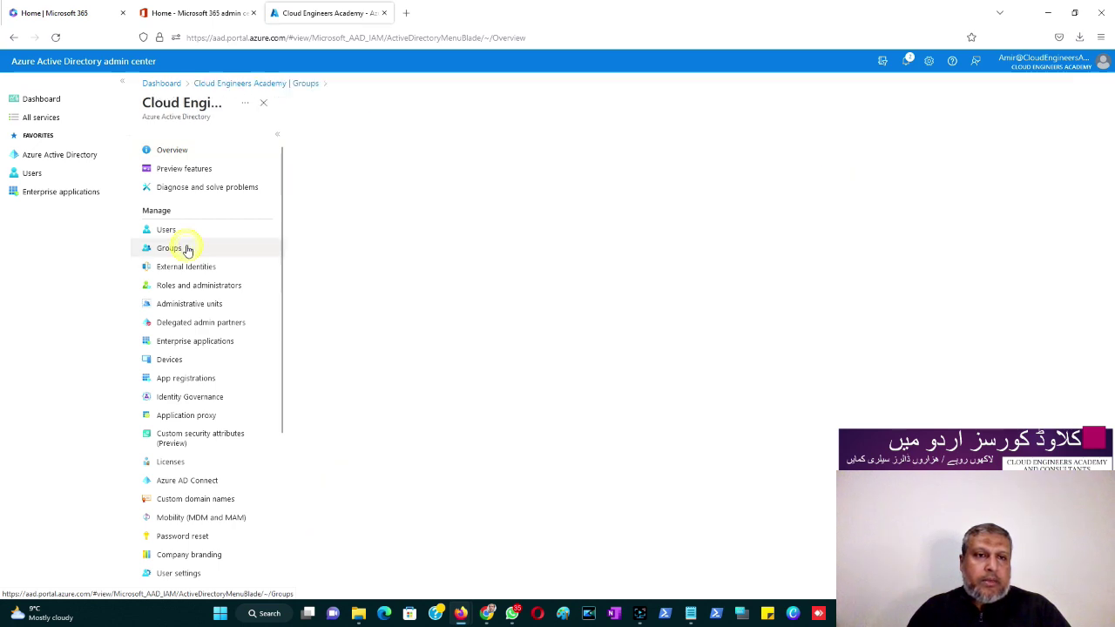
click(185, 357)
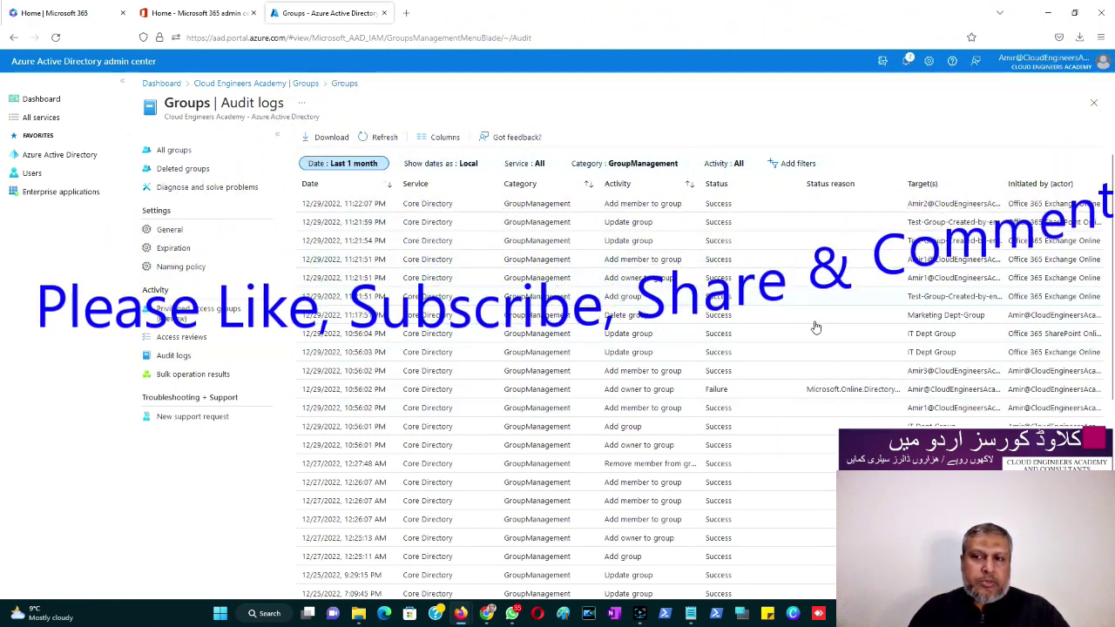
click(189, 384)
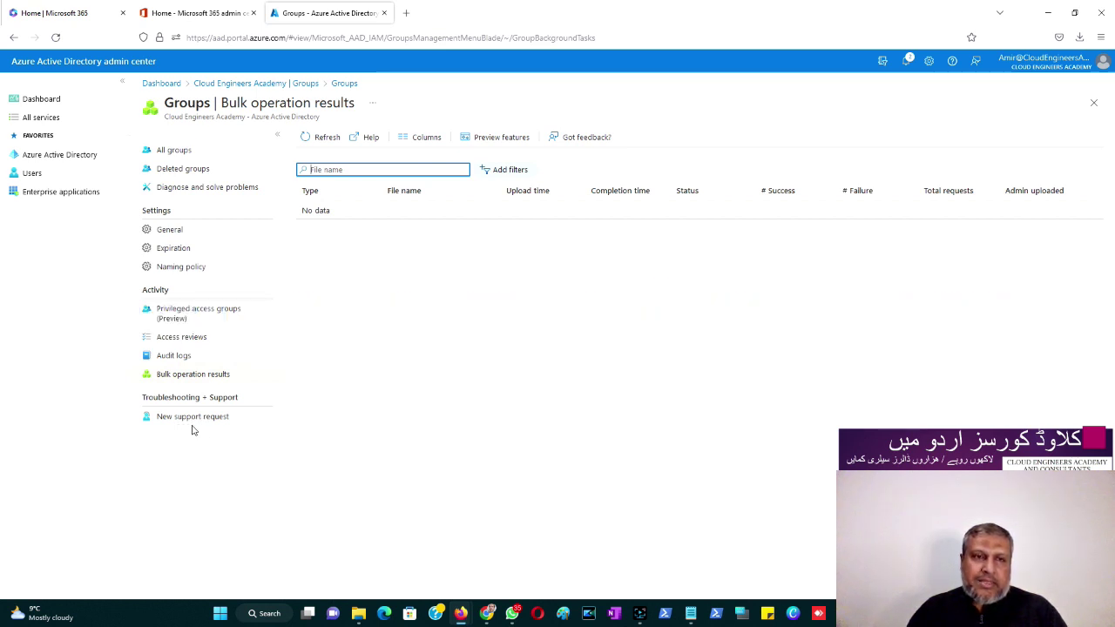
click(587, 357)
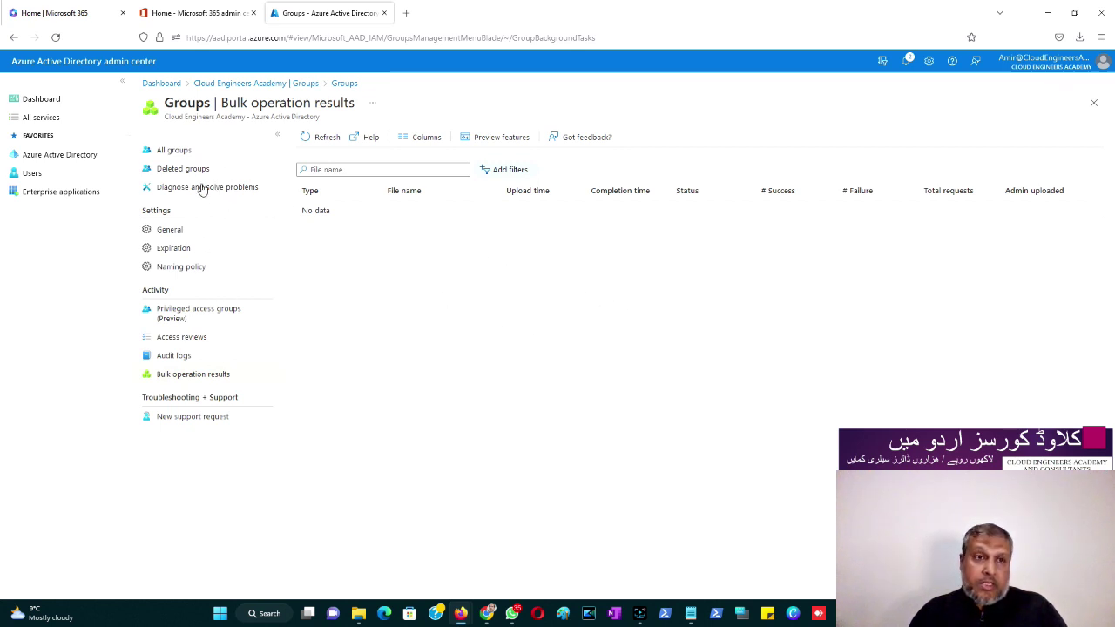
click(340, 83)
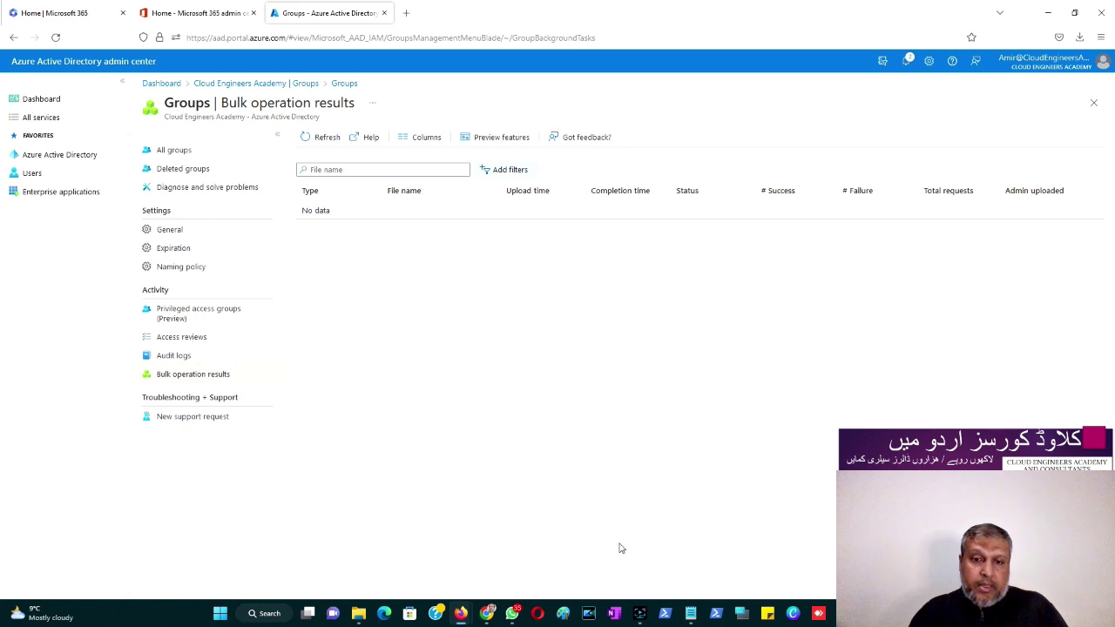